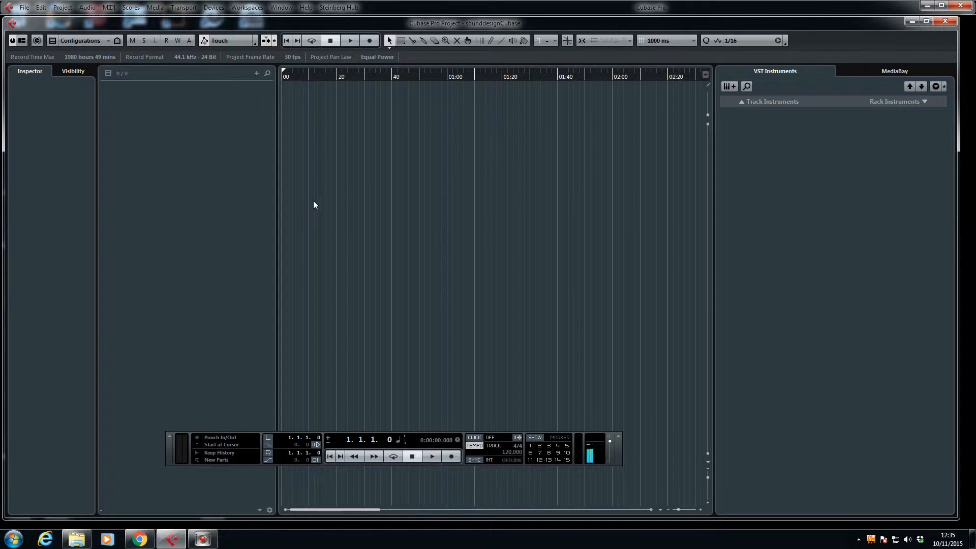
# Step: Save the project as sounddesignCubase in the 2015 folder, replacing the existing file
pyautogui.click(25, 8)
pyautogui.click(52, 93)
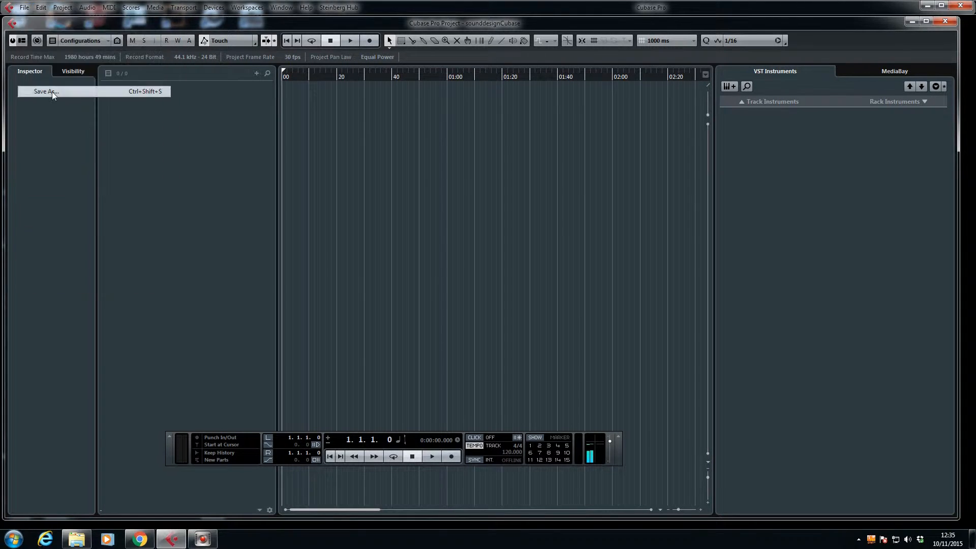
pyautogui.click(79, 25)
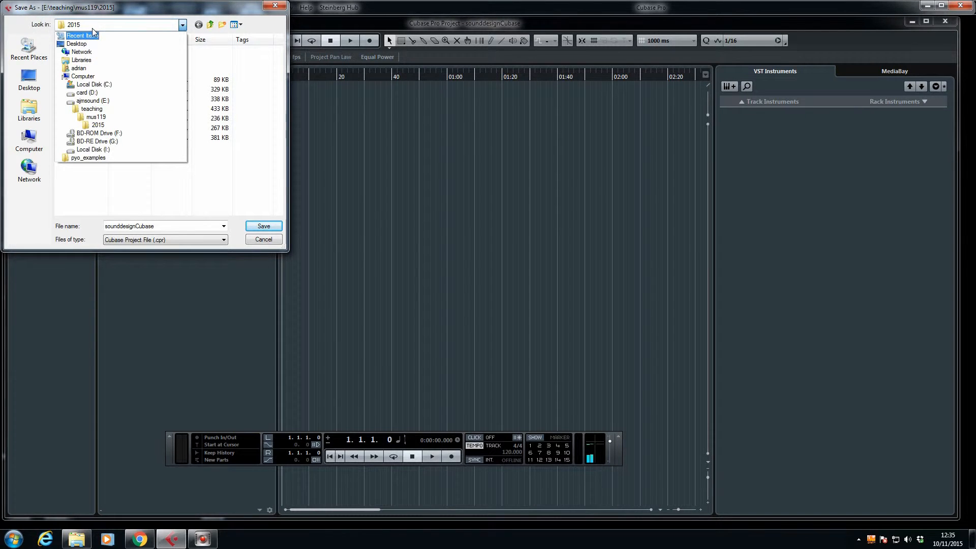
pyautogui.click(92, 26)
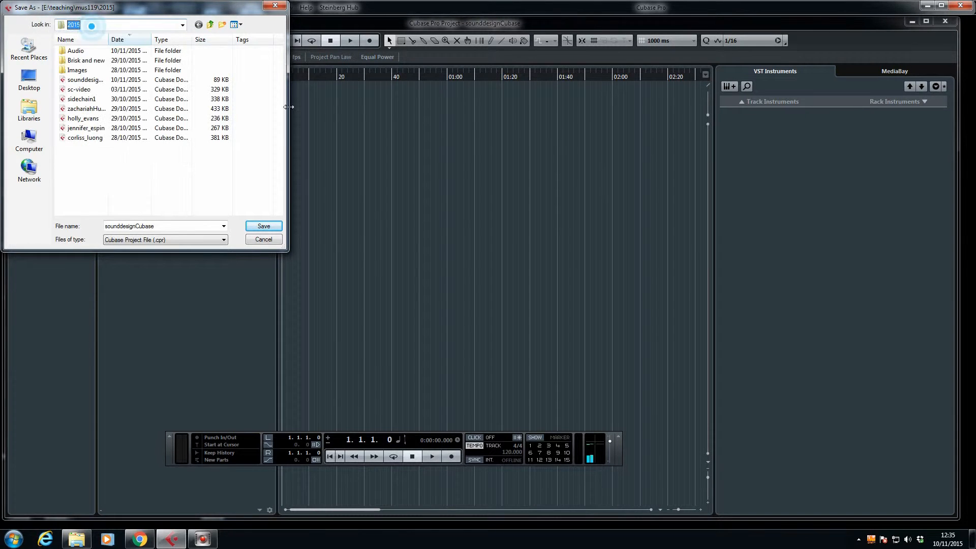
pyautogui.click(91, 83)
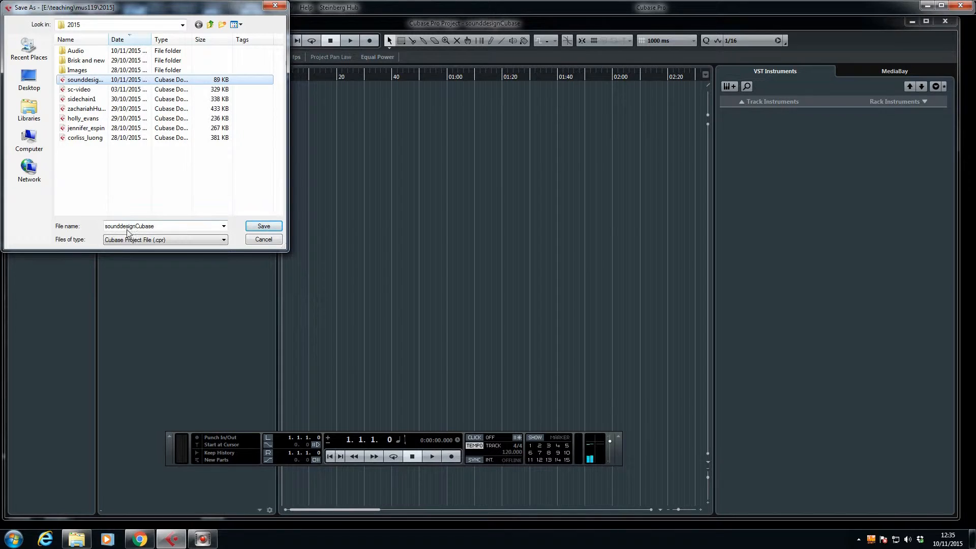
pyautogui.click(259, 226)
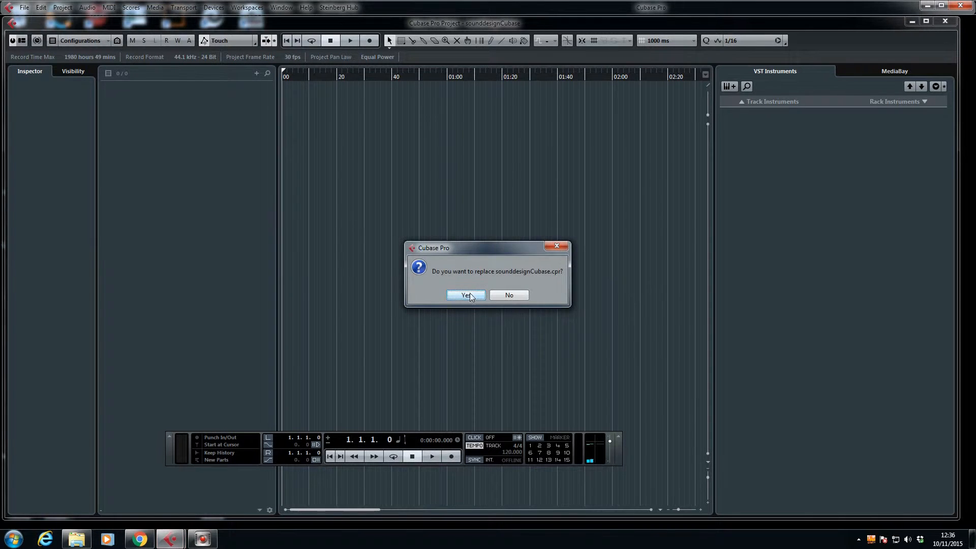
pyautogui.click(457, 295)
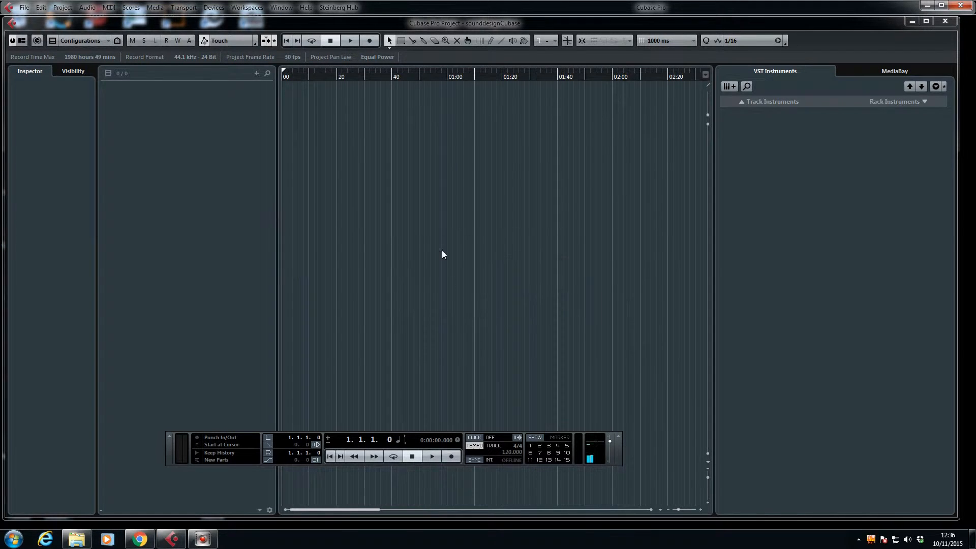
# Step: Add two stereo audio tracks to the empty project
pyautogui.rightClick(161, 157)
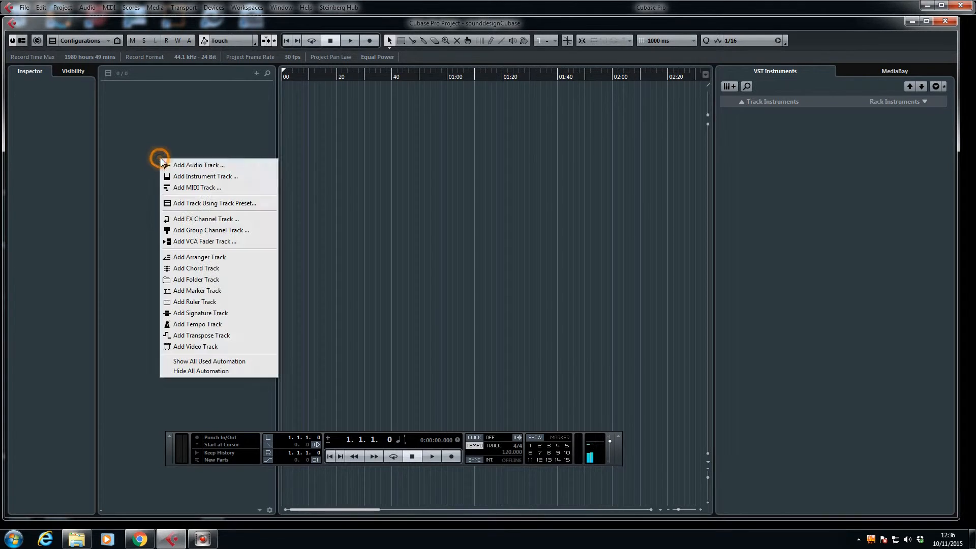
pyautogui.click(212, 166)
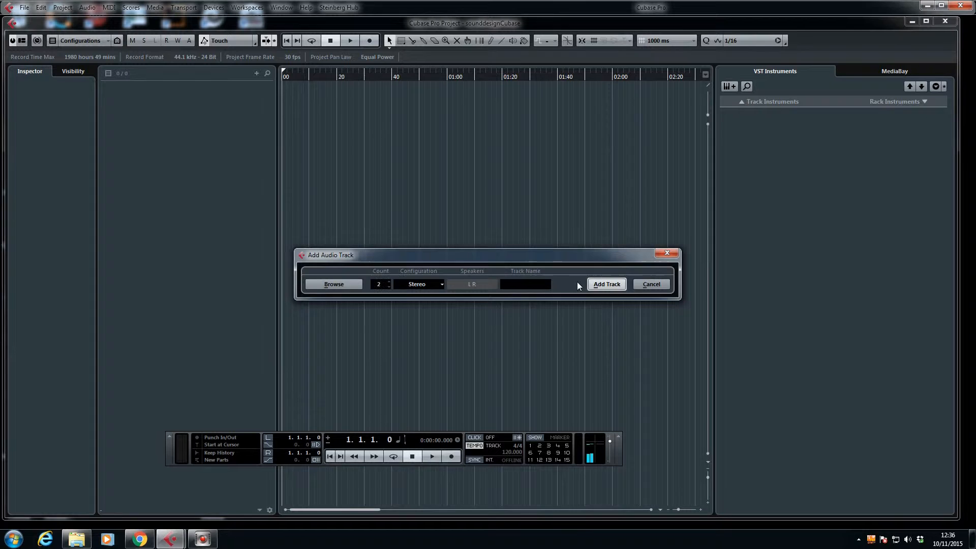
pyautogui.click(607, 284)
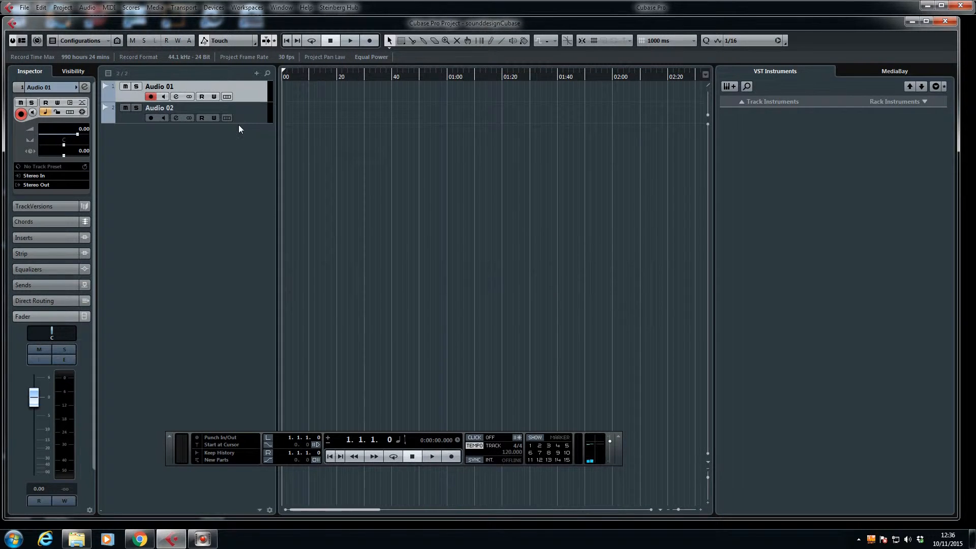
# Step: Increase the height of both audio tracks and show the volume automation lane beneath each one
pyautogui.click(237, 119)
pyautogui.moveTo(242, 100); pyautogui.dragTo(243, 142)
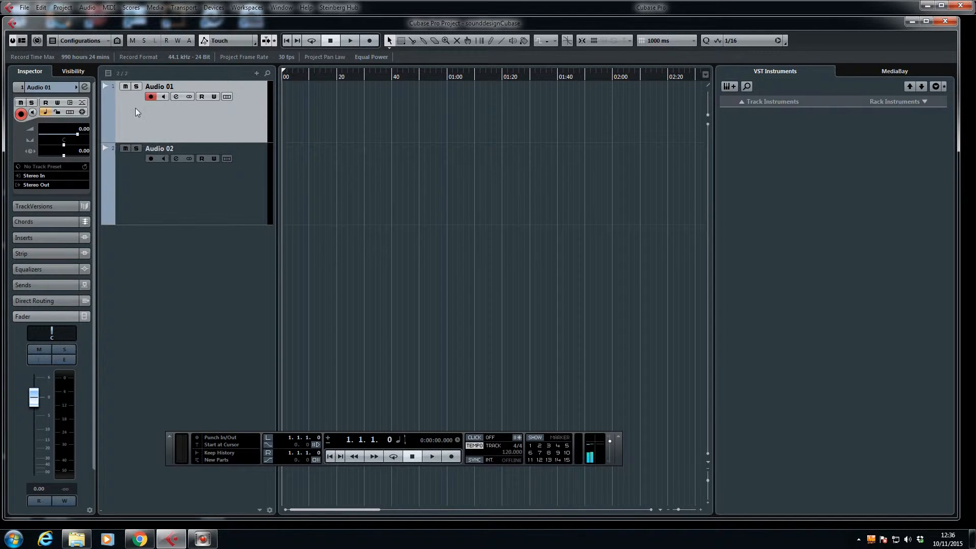
pyautogui.click(106, 138)
pyautogui.moveTo(148, 295); pyautogui.dragTo(148, 275)
pyautogui.click(106, 272)
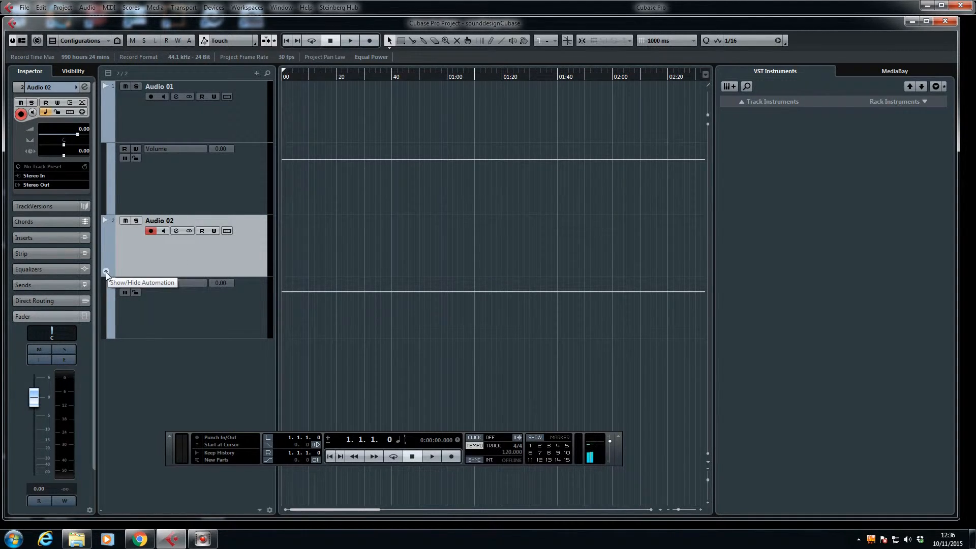
# Step: Select Audio 01 and Audio 02 in turn to view each track's Inspector settings
pyautogui.click(145, 123)
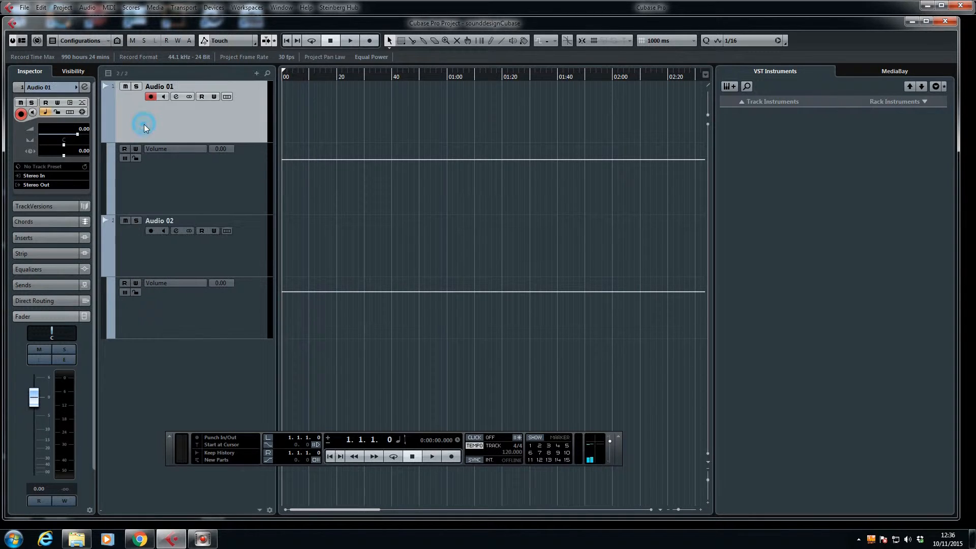
pyautogui.click(158, 255)
pyautogui.click(177, 125)
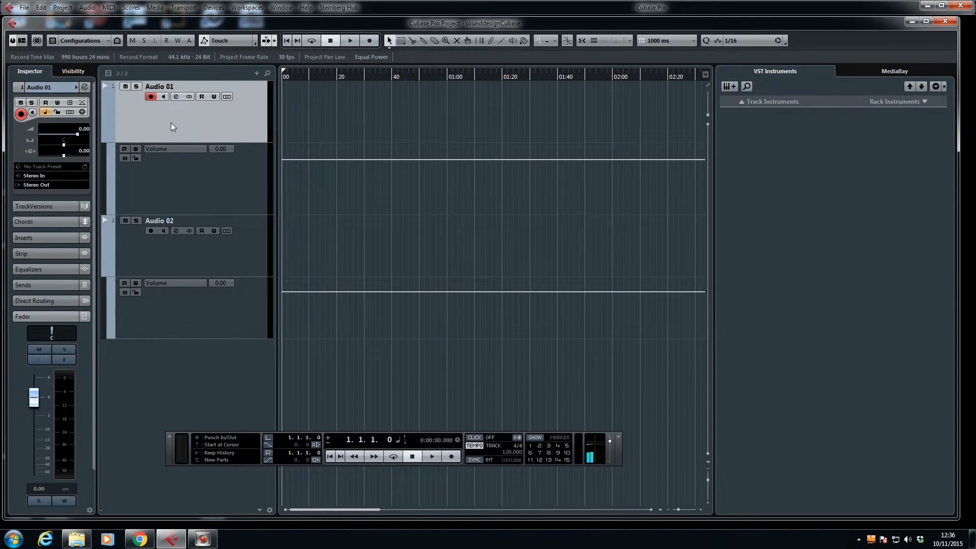
pyautogui.click(157, 251)
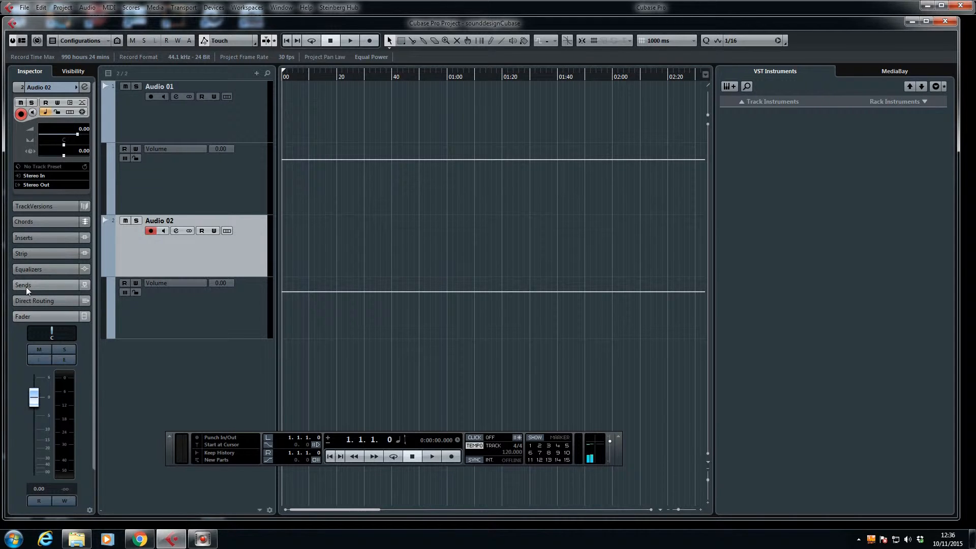
# Step: Move the transport panel clear of the track area, then open the Pool window and place it away from the track list
pyautogui.moveTo(413, 431); pyautogui.dragTo(493, 458)
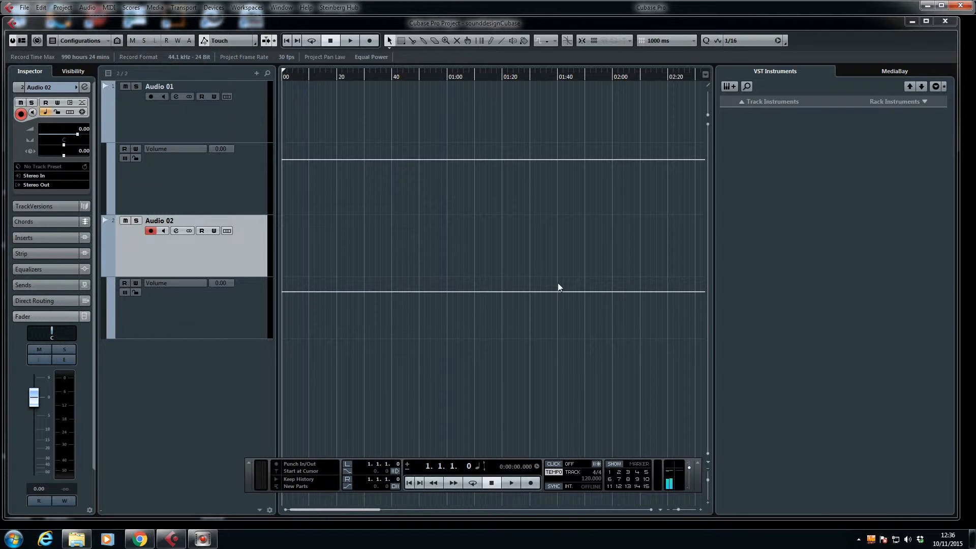
pyautogui.click(210, 9)
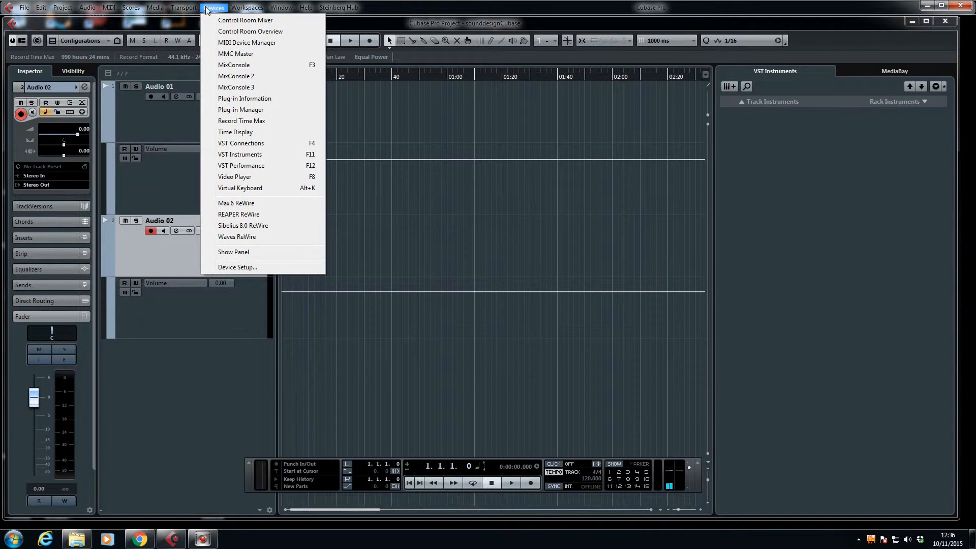
pyautogui.click(171, 22)
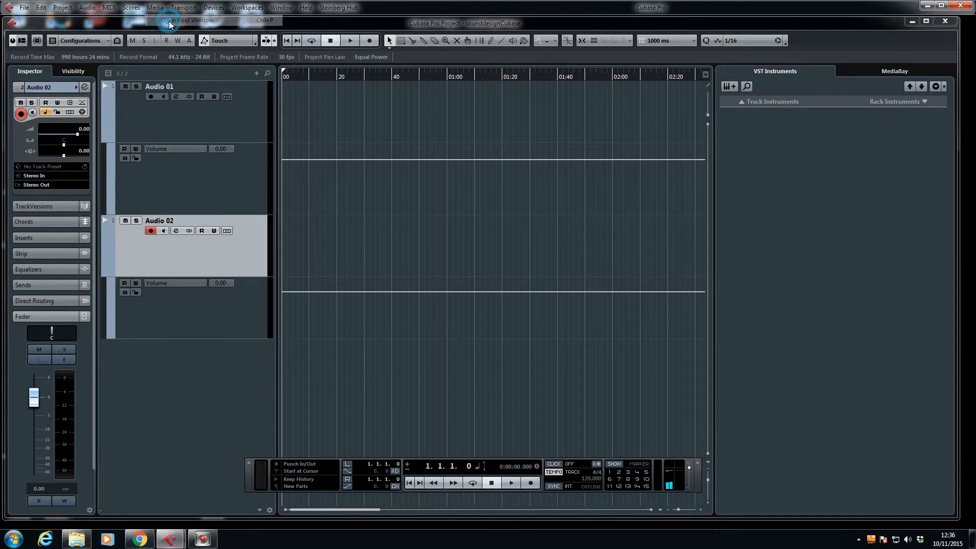
pyautogui.moveTo(410, 266); pyautogui.dragTo(773, 180)
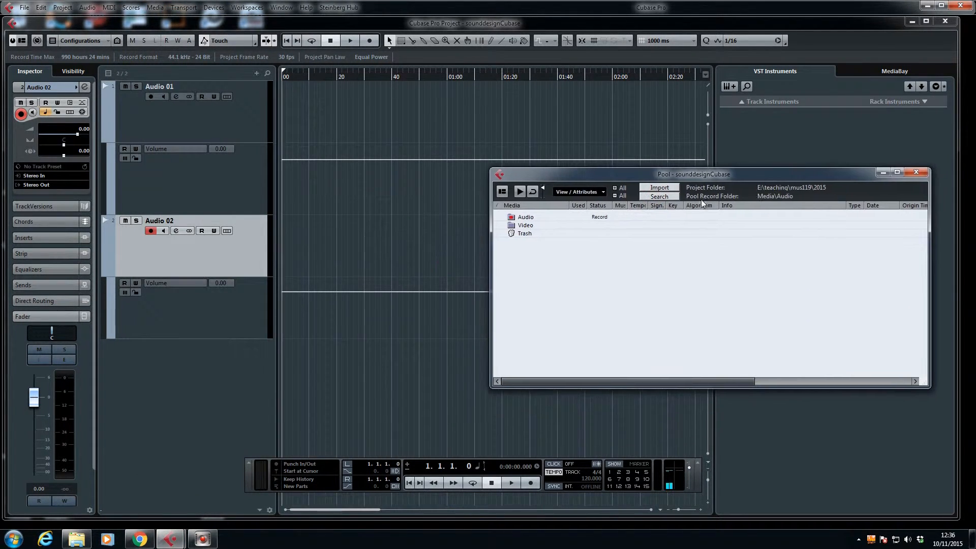
# Step: Start a media import into the Pool and browse to the soundfiles\testsounds\soundpack folder on the ajmsound (E:) drive
pyautogui.click(661, 189)
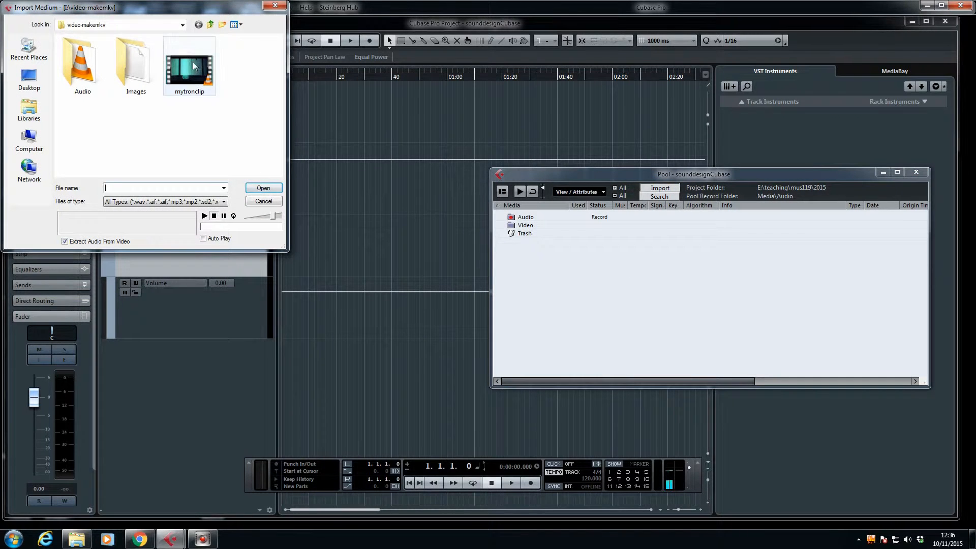
pyautogui.click(137, 24)
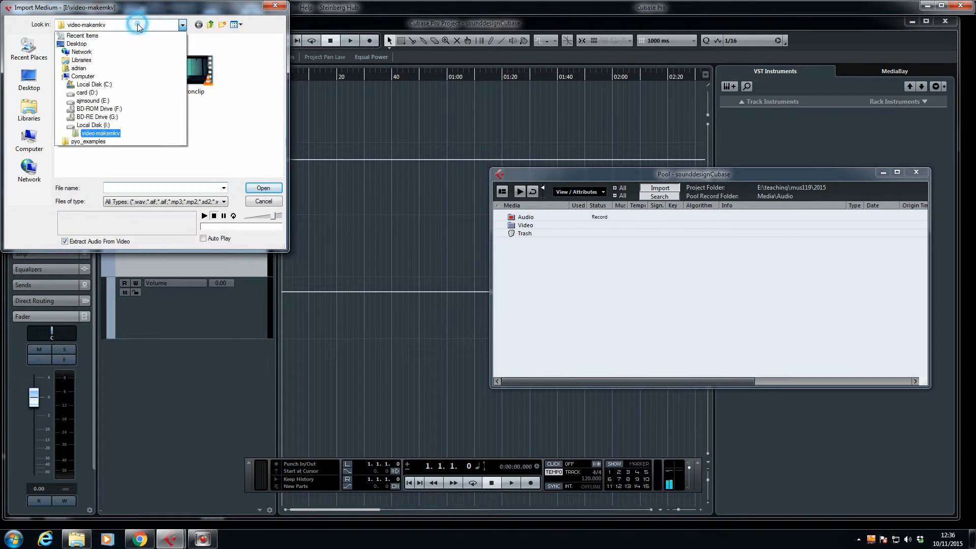
pyautogui.click(116, 100)
pyautogui.scroll(-10, 121, 139)
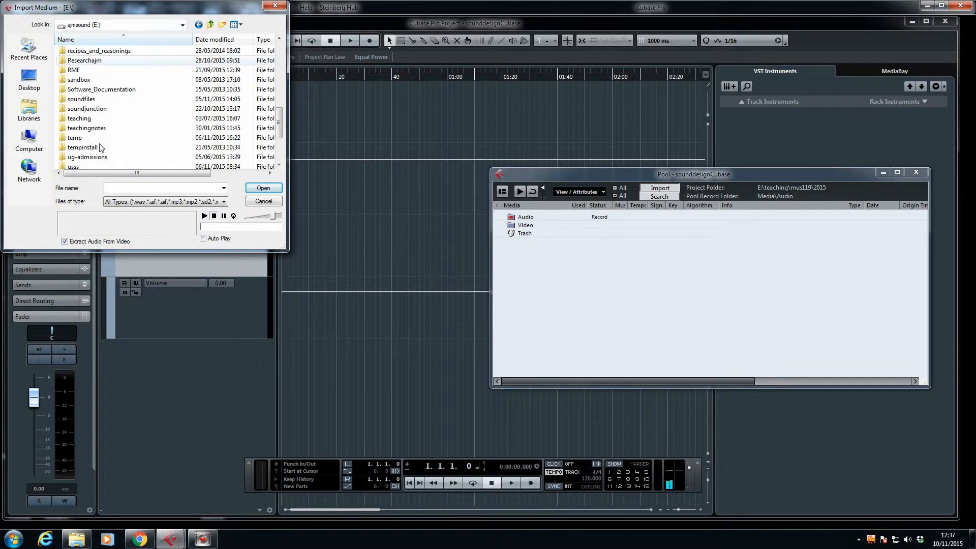
pyautogui.doubleClick(91, 100)
pyautogui.scroll(-10, 112, 137)
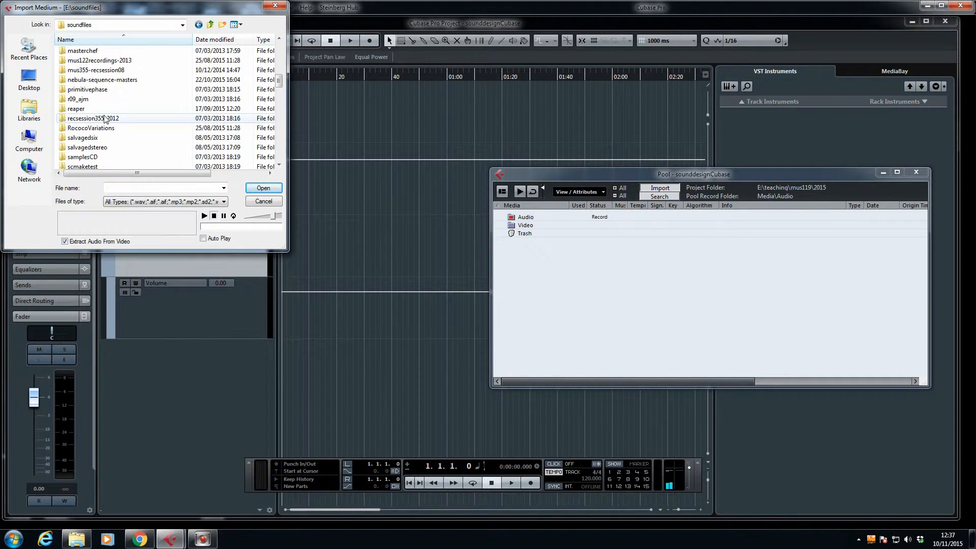
pyautogui.doubleClick(90, 166)
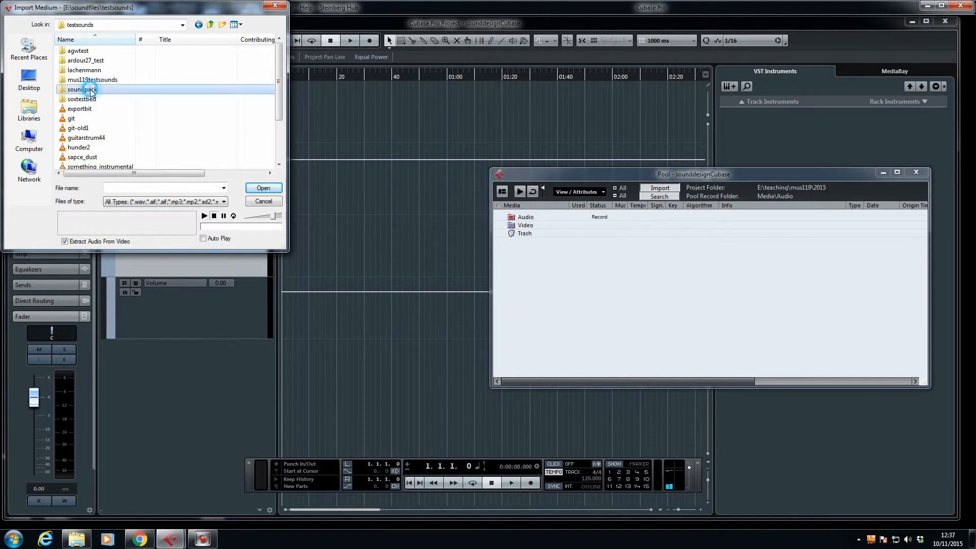
pyautogui.doubleClick(93, 90)
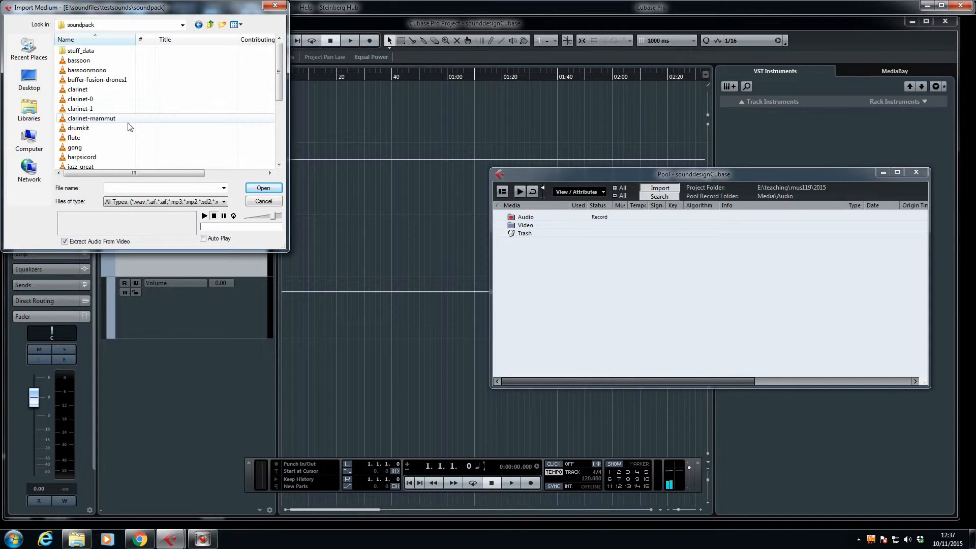
pyautogui.scroll(-1, 143, 140)
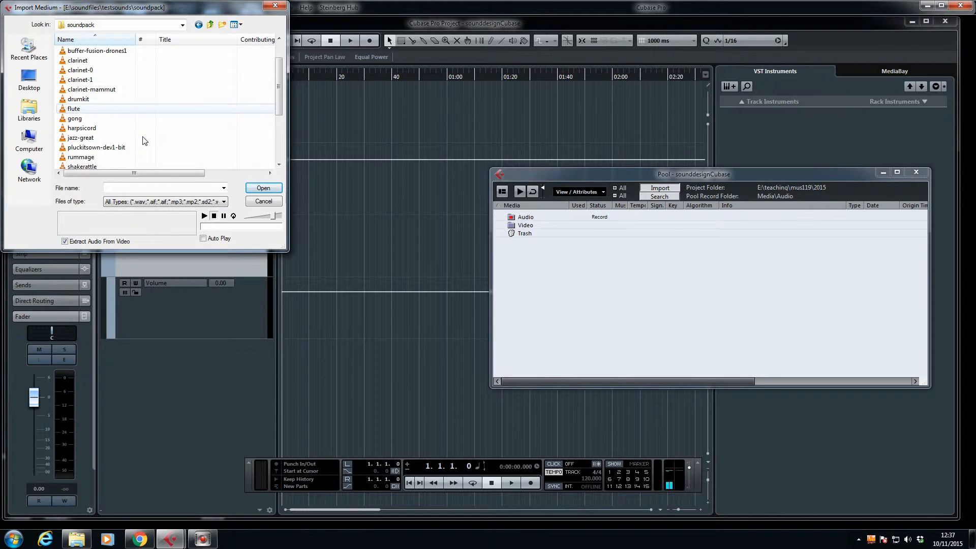
# Step: Import the flute sound file into the Pool with the option to copy it to the working directory enabled
pyautogui.doubleClick(71, 110)
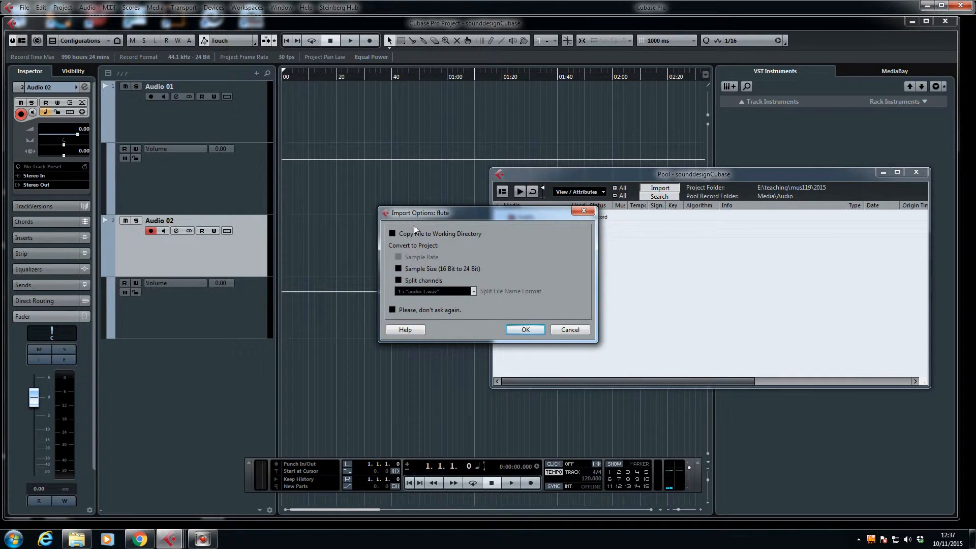
pyautogui.click(392, 233)
pyautogui.click(526, 330)
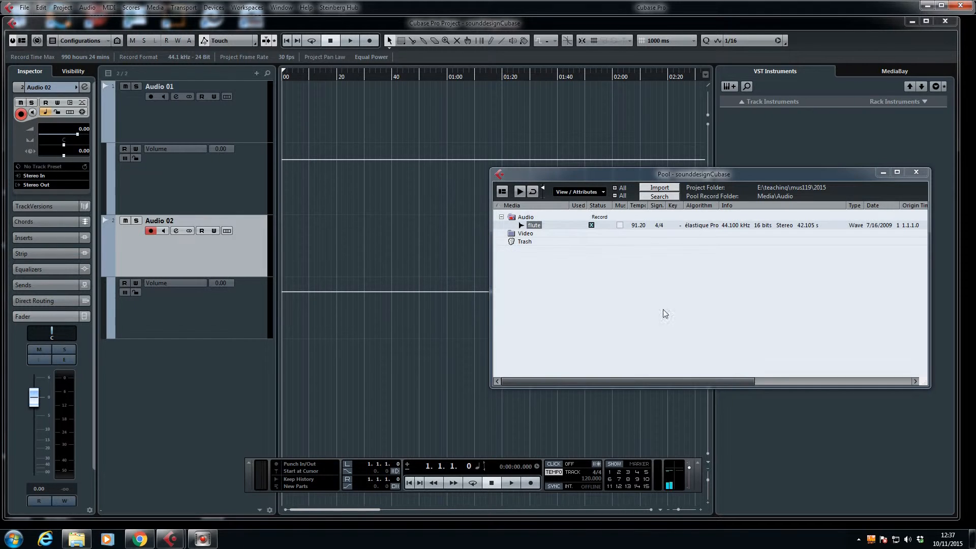
# Step: Review the project's sample rate and bit resolution in the Project Setup settings
pyautogui.click(50, 8)
pyautogui.moveTo(63, 8)
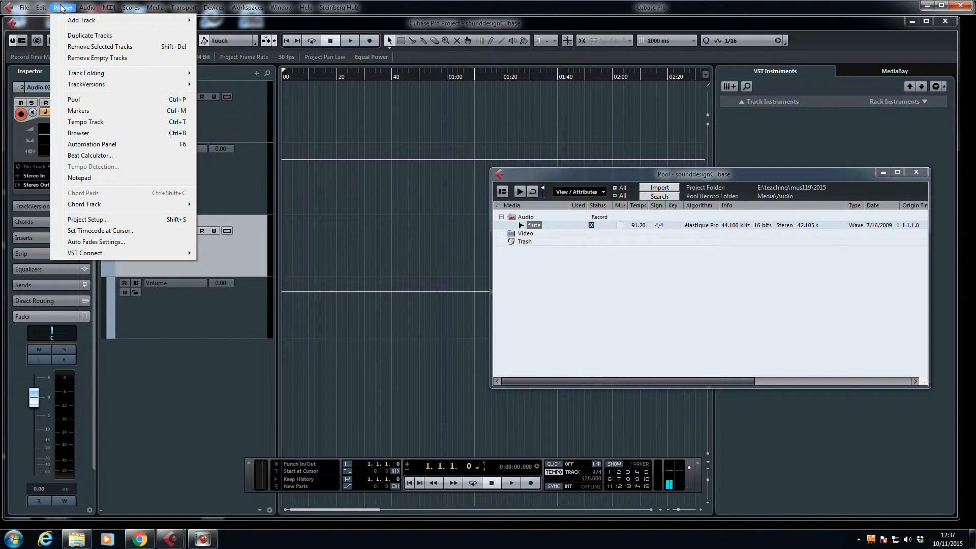
pyautogui.click(103, 221)
pyautogui.moveTo(481, 141); pyautogui.dragTo(359, 119)
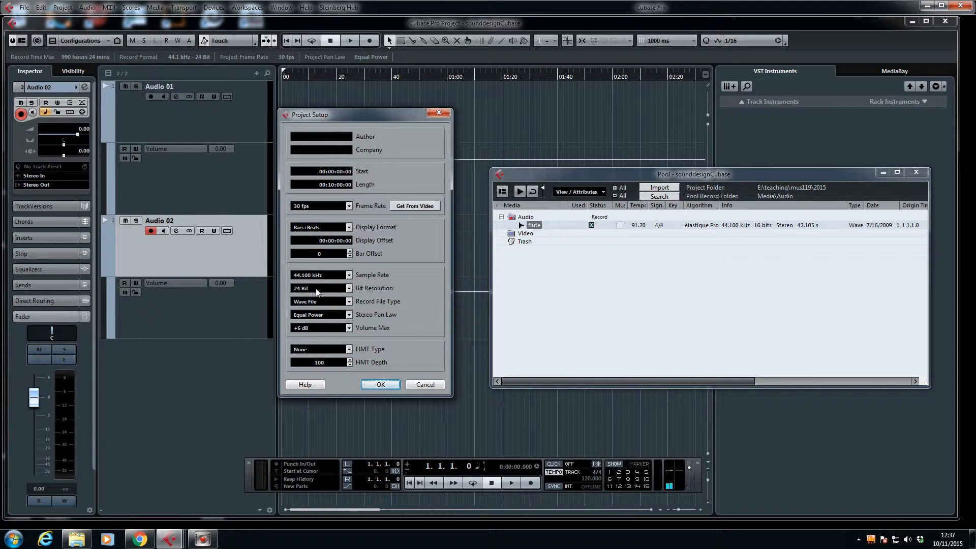
pyautogui.click(382, 384)
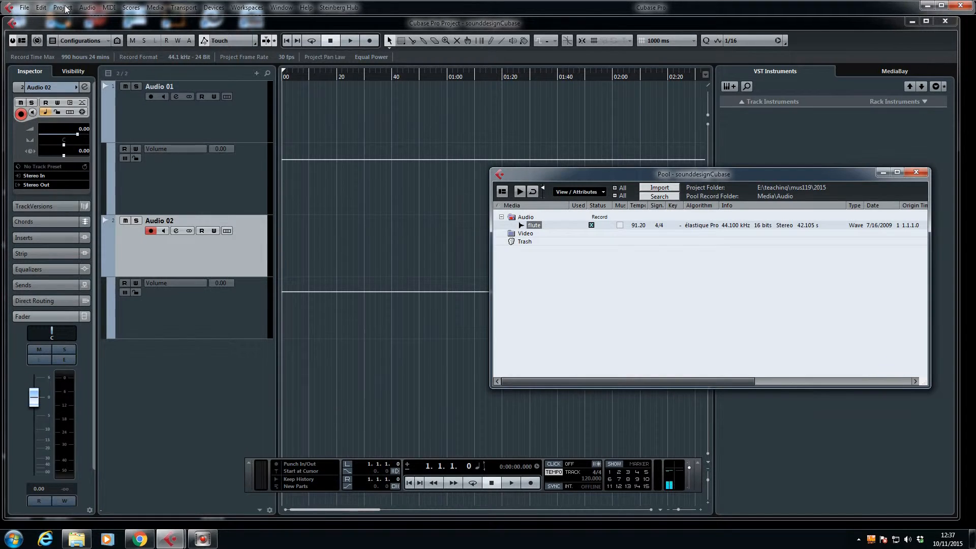
pyautogui.click(63, 7)
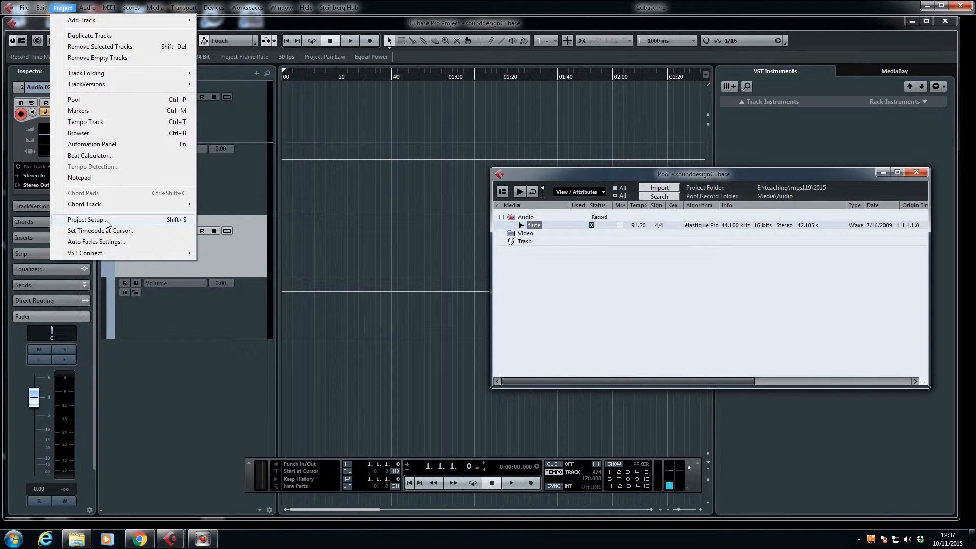
pyautogui.click(699, 269)
# Step: Place the flute clip from the Pool at the start of the Audio 01 track and play its opening
pyautogui.moveTo(525, 226); pyautogui.dragTo(319, 112)
pyautogui.press('space')
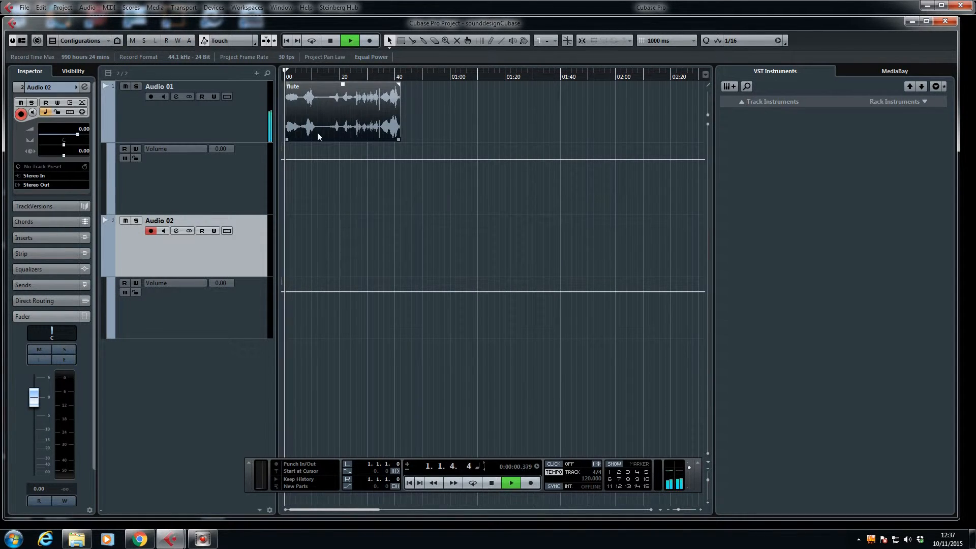
pyautogui.press('space')
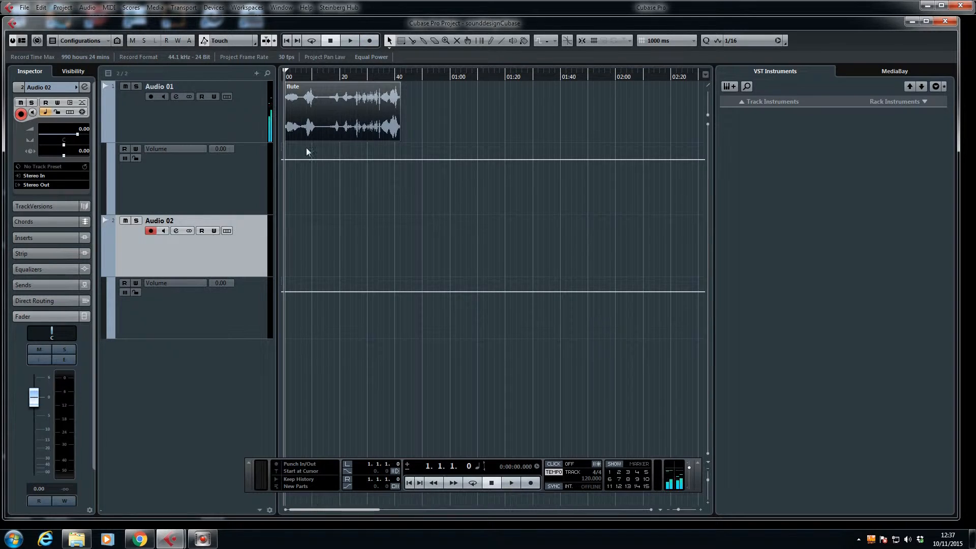
# Step: Position the cursor at about 18 seconds and audition the flute clip from there
pyautogui.click(334, 73)
pyautogui.press('space')
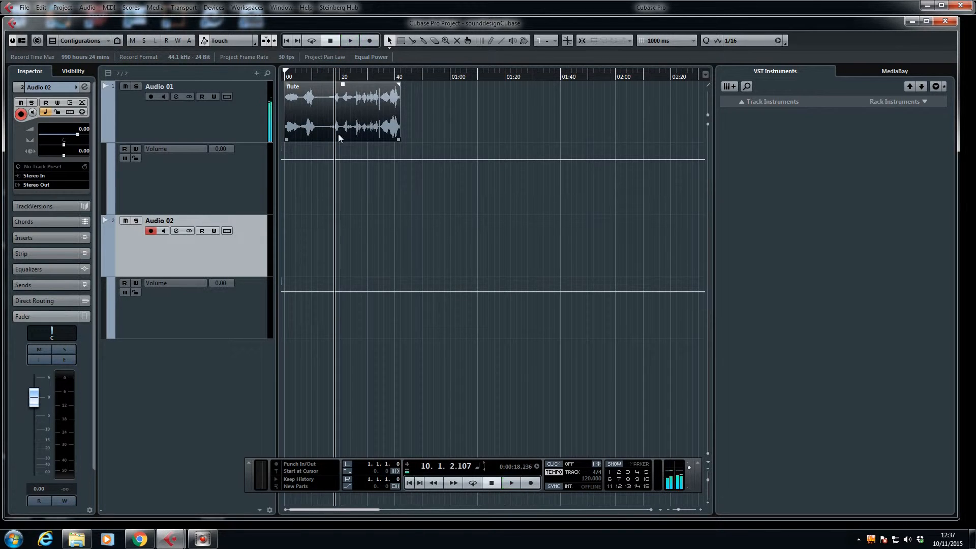
pyautogui.press('space')
pyautogui.press('space')
pyautogui.press('space')
# Step: Trim about 15 seconds off the beginning of the flute clip and move the clip back to the project start
pyautogui.moveTo(285, 138); pyautogui.dragTo(325, 124)
pyautogui.press('h')
pyautogui.press('h')
pyautogui.press('h')
pyautogui.press('h')
pyautogui.press('h')
pyautogui.press('h')
pyautogui.press('h')
pyautogui.press('h')
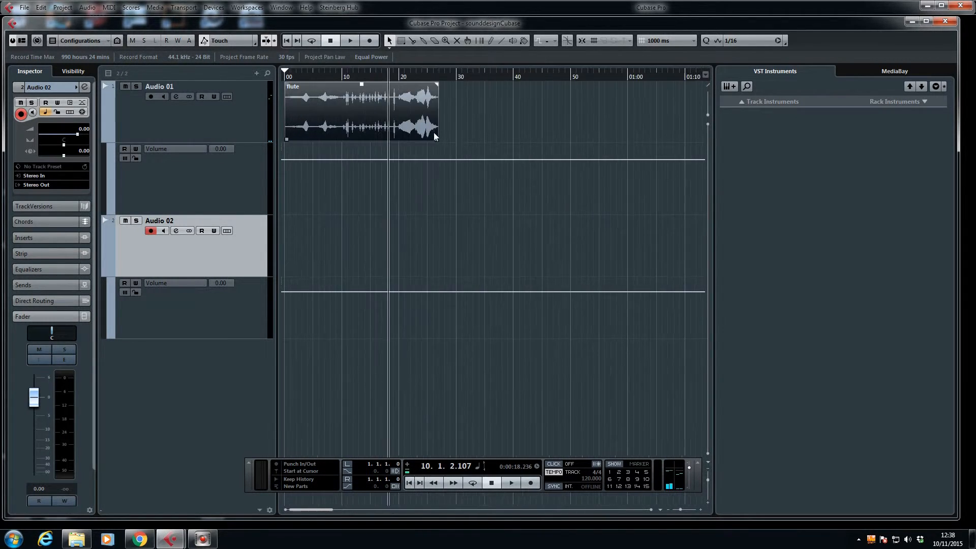
pyautogui.click(416, 76)
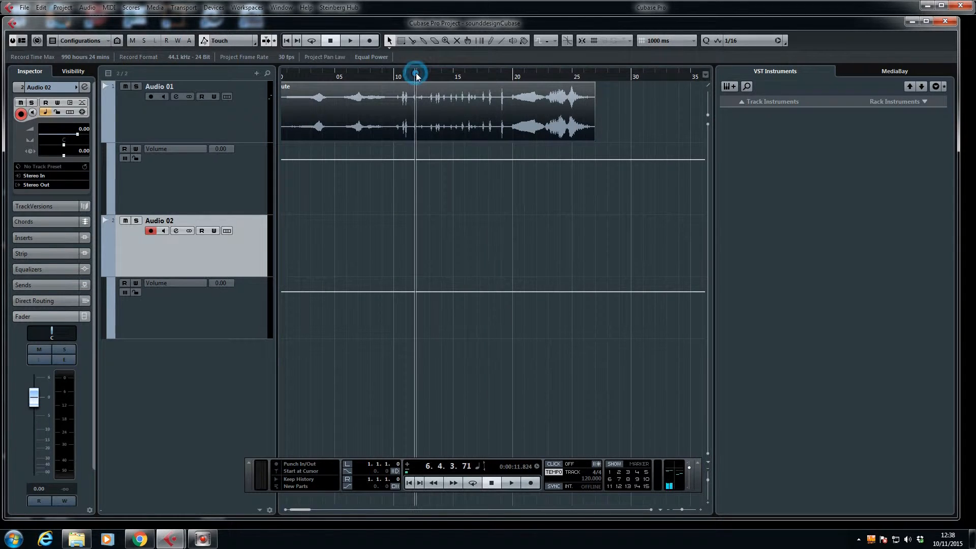
# Step: Audition the flute clip from about 12 seconds and trim its end back to about 4 seconds
pyautogui.press('space')
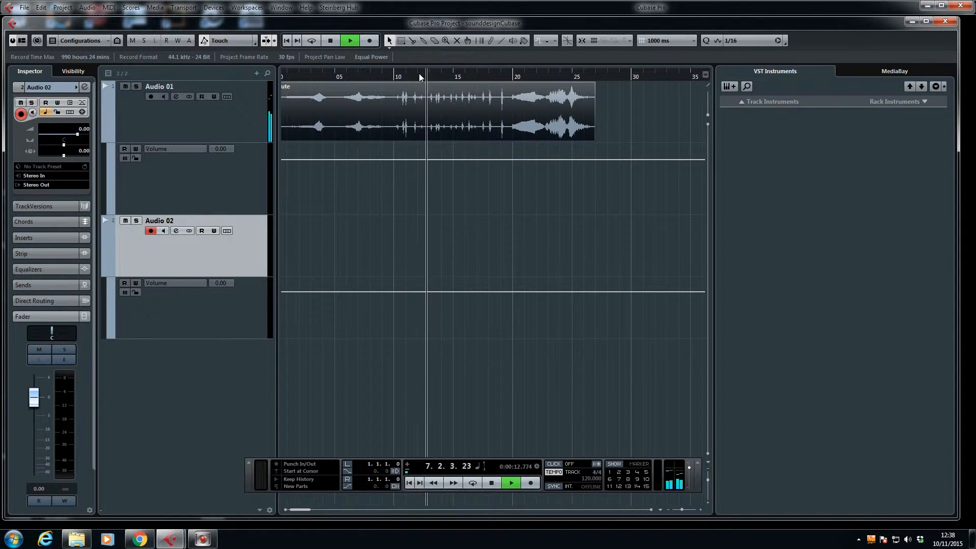
pyautogui.press('space')
pyautogui.moveTo(595, 139); pyautogui.dragTo(324, 134)
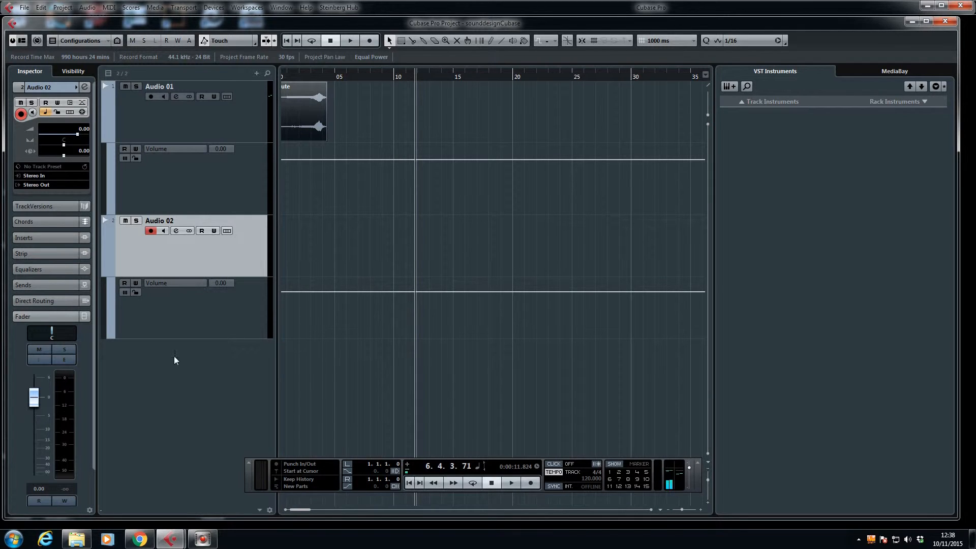
# Step: Add a stereo FX channel track with the RoomWorks reverb as its effect
pyautogui.rightClick(152, 382)
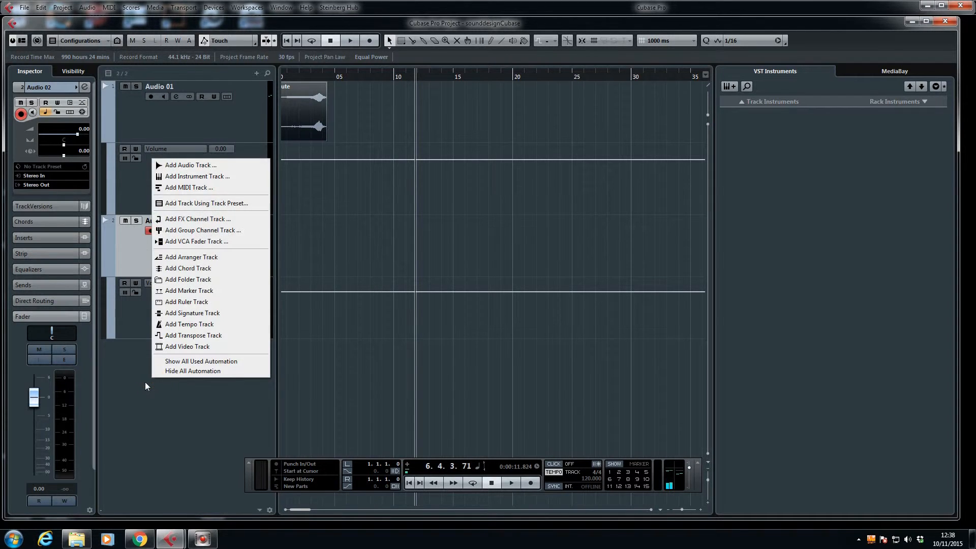
pyautogui.click(221, 221)
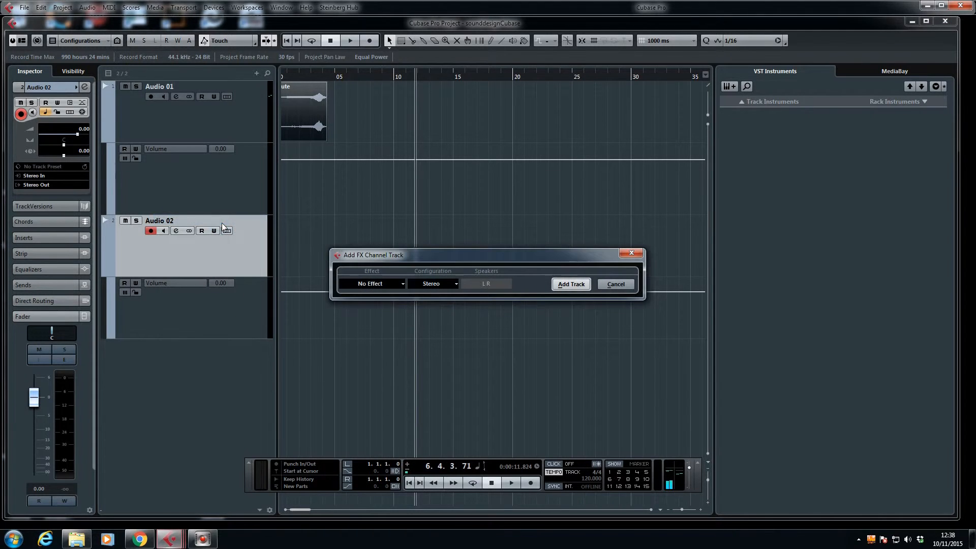
pyautogui.click(366, 285)
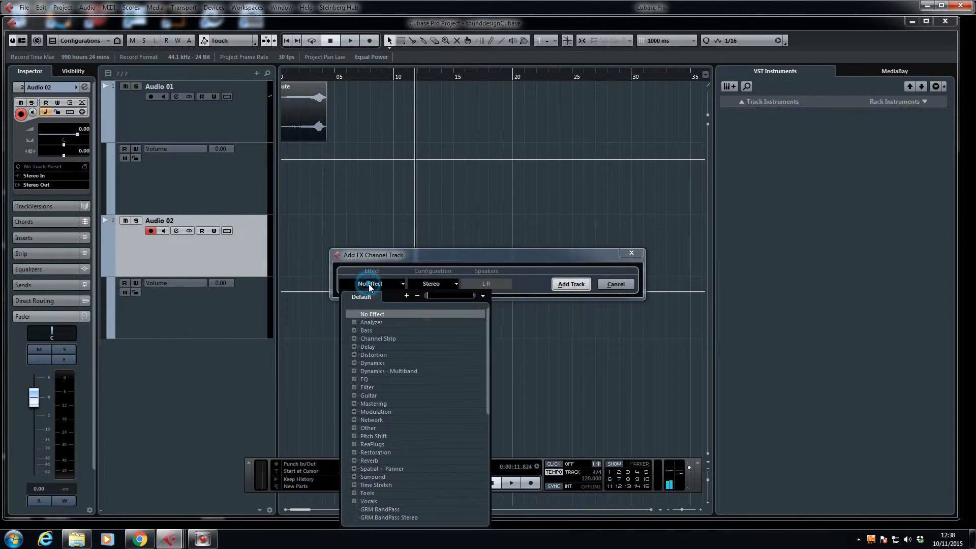
pyautogui.click(355, 461)
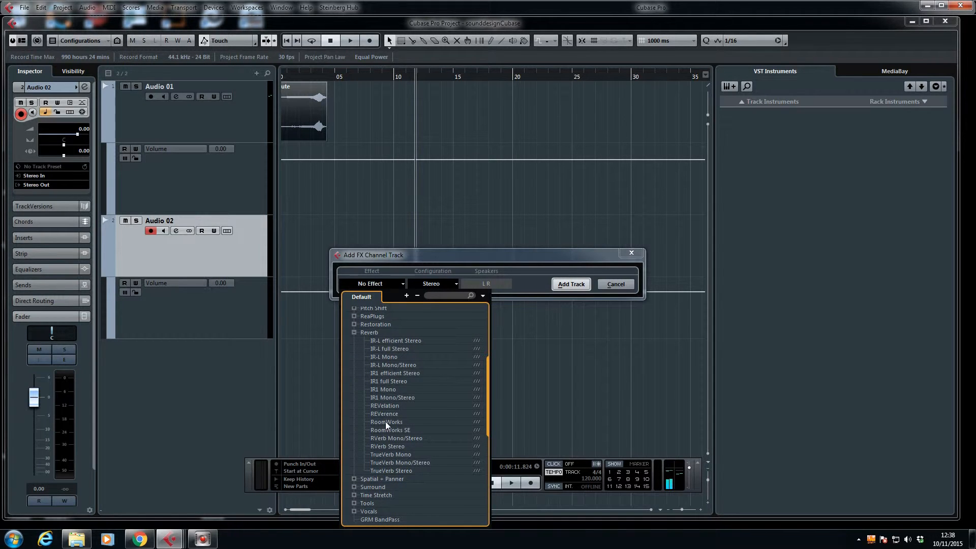
pyautogui.click(382, 422)
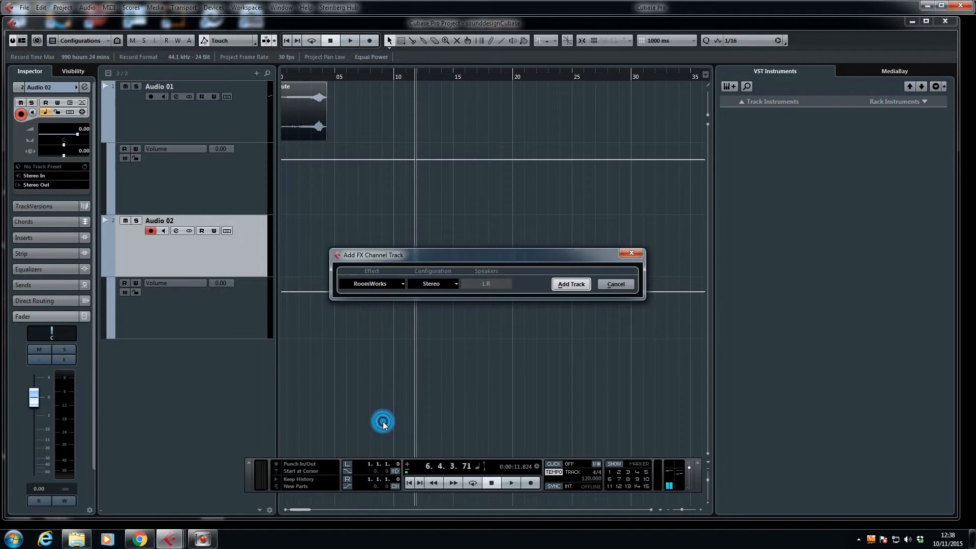
pyautogui.click(569, 284)
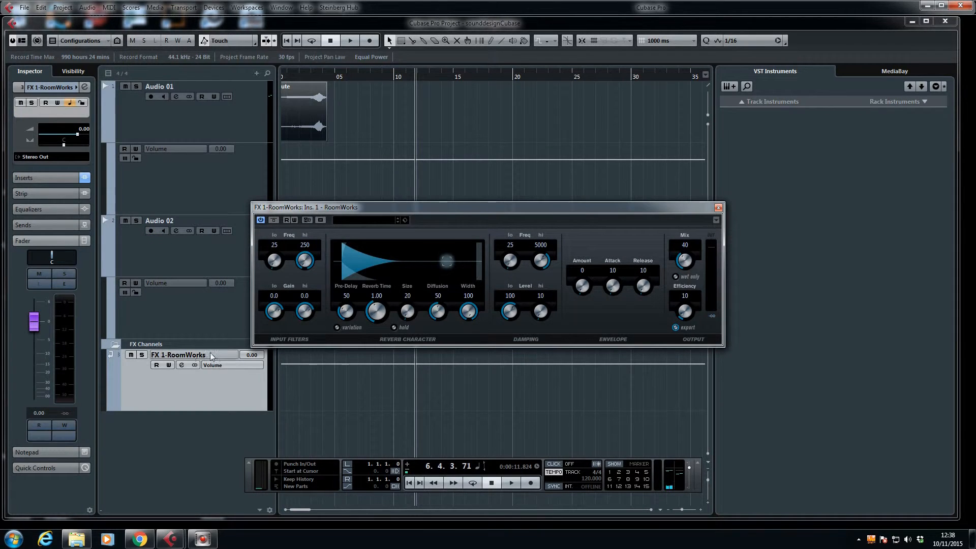
# Step: Check the insert effects loaded on the RoomWorks FX channel
pyautogui.click(150, 388)
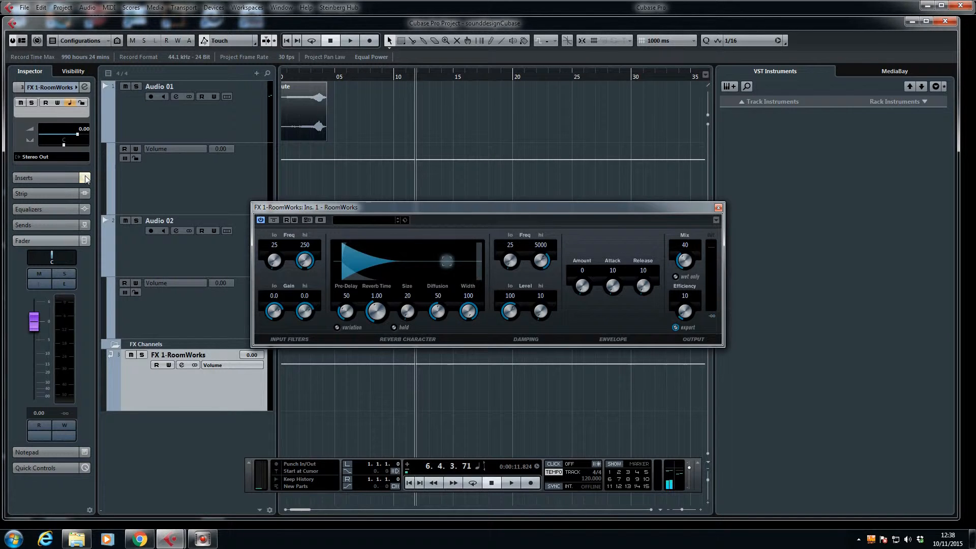
pyautogui.click(32, 177)
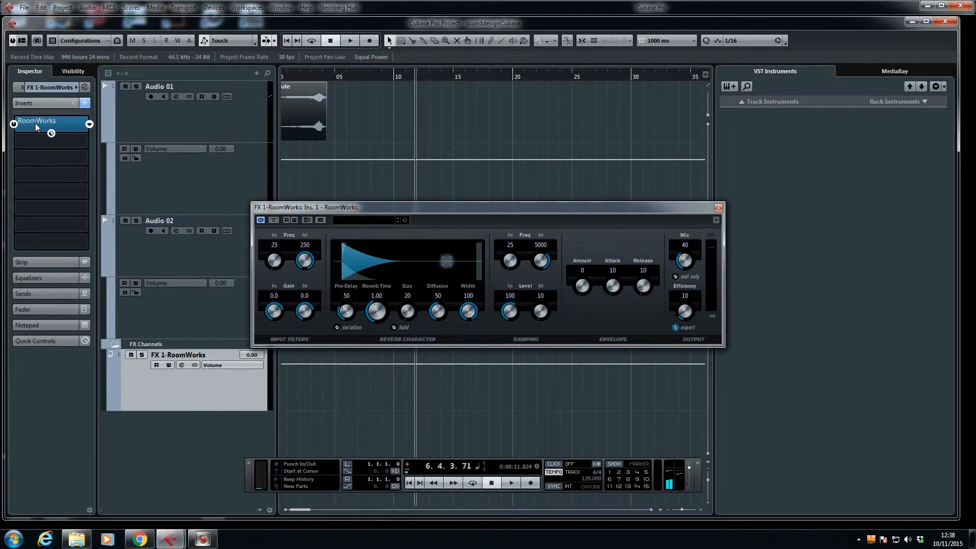
pyautogui.click(38, 102)
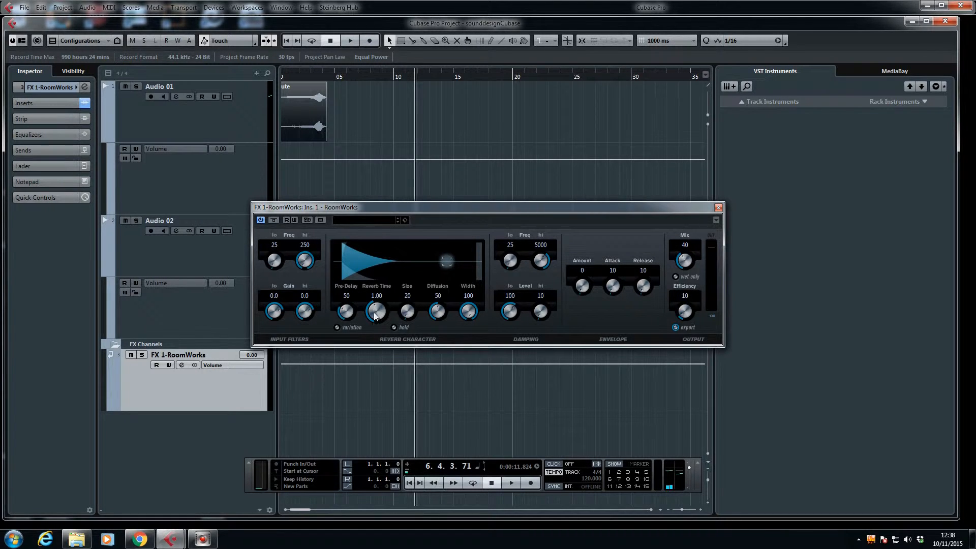
# Step: Set the RoomWorks diffusion to 68 and reverb time to 11.44, and close the plug-in window
pyautogui.moveTo(434, 316); pyautogui.dragTo(432, 295)
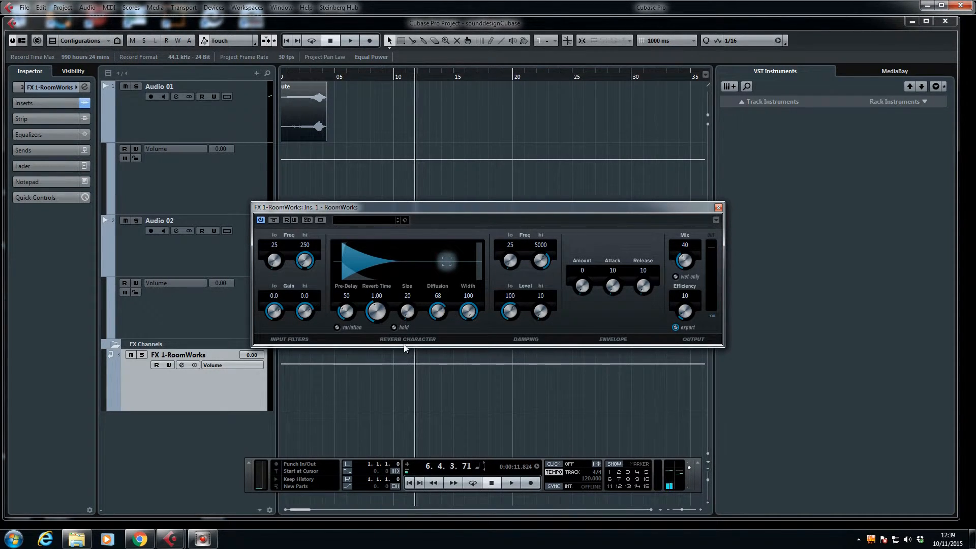
pyautogui.moveTo(379, 318); pyautogui.dragTo(377, 286)
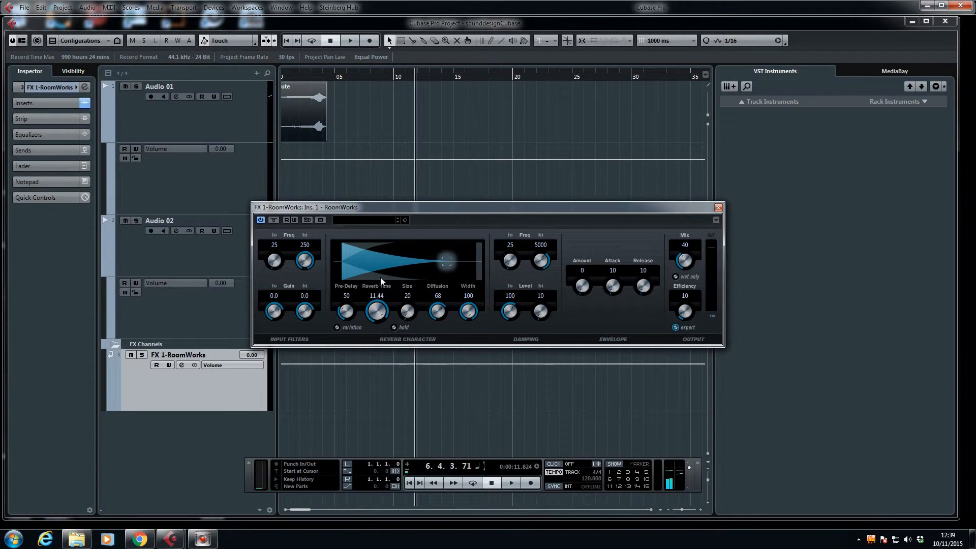
pyautogui.click(718, 207)
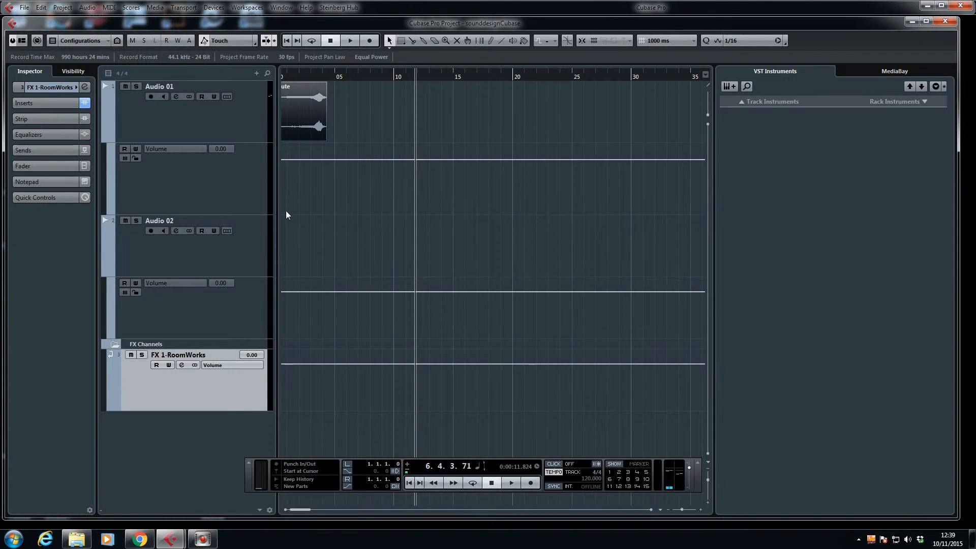
# Step: Route the first send of Audio 01 to FX 1-RoomWorks, activate it and make it pre-fader
pyautogui.click(167, 119)
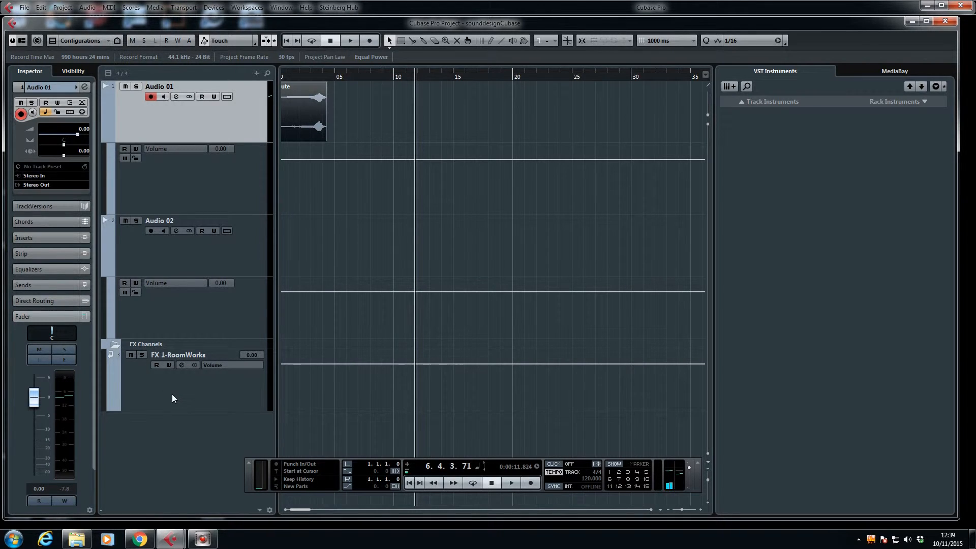
pyautogui.click(35, 285)
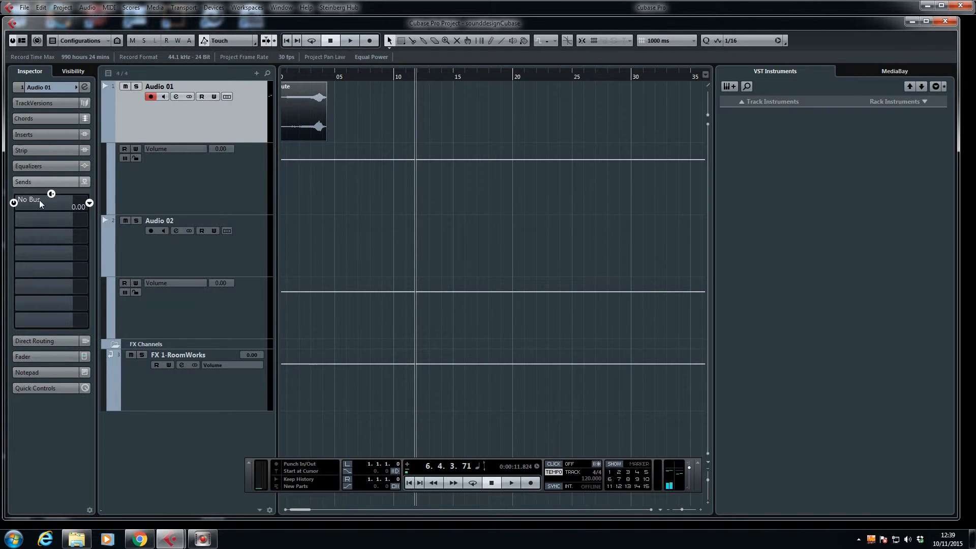
pyautogui.click(89, 203)
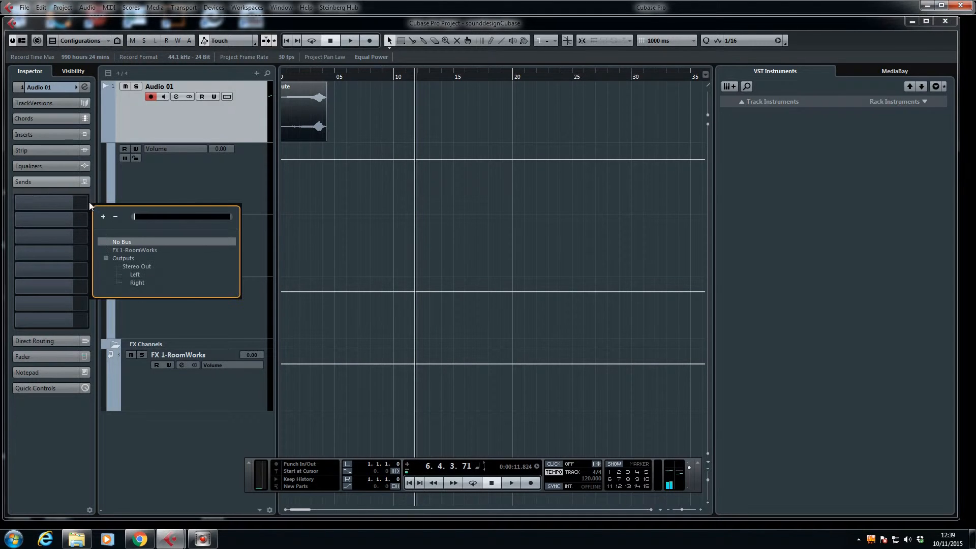
pyautogui.click(141, 250)
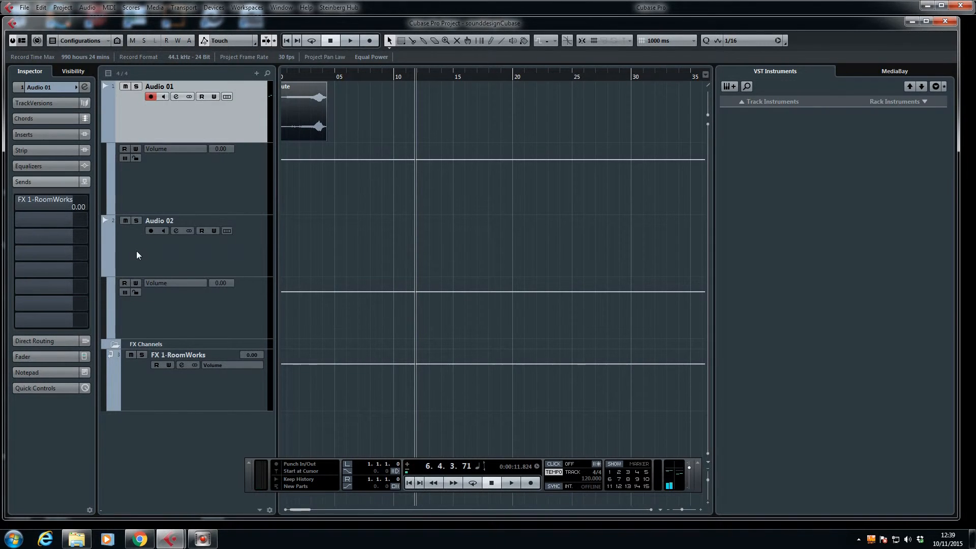
pyautogui.click(14, 203)
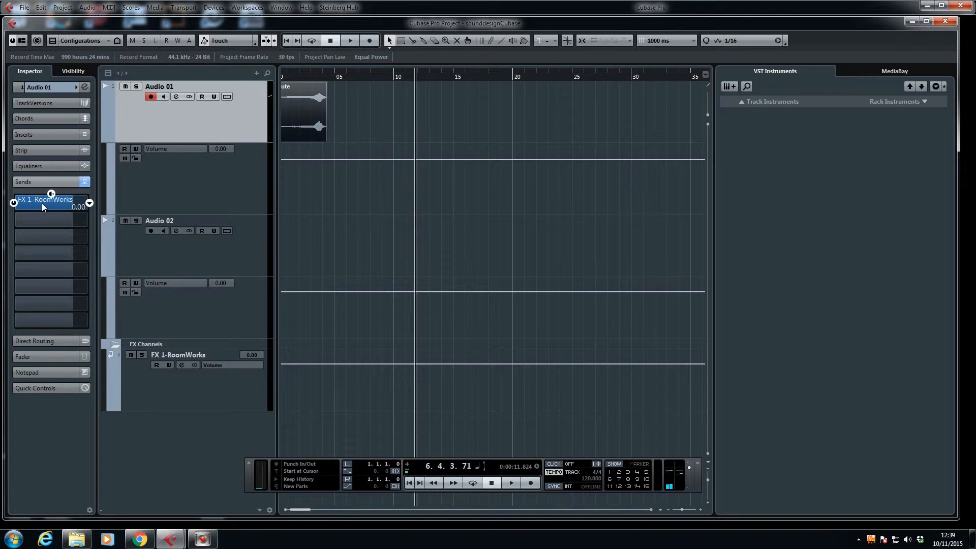
pyautogui.rightClick(44, 206)
pyautogui.click(77, 220)
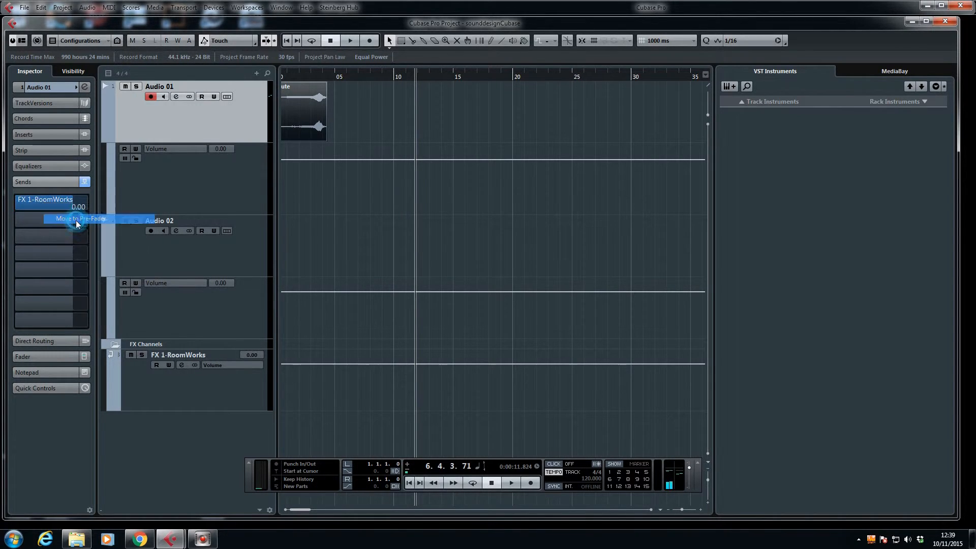
# Step: Enable automation reading on Audio 01 and show the level of send 1 in a second automation lane
pyautogui.click(110, 212)
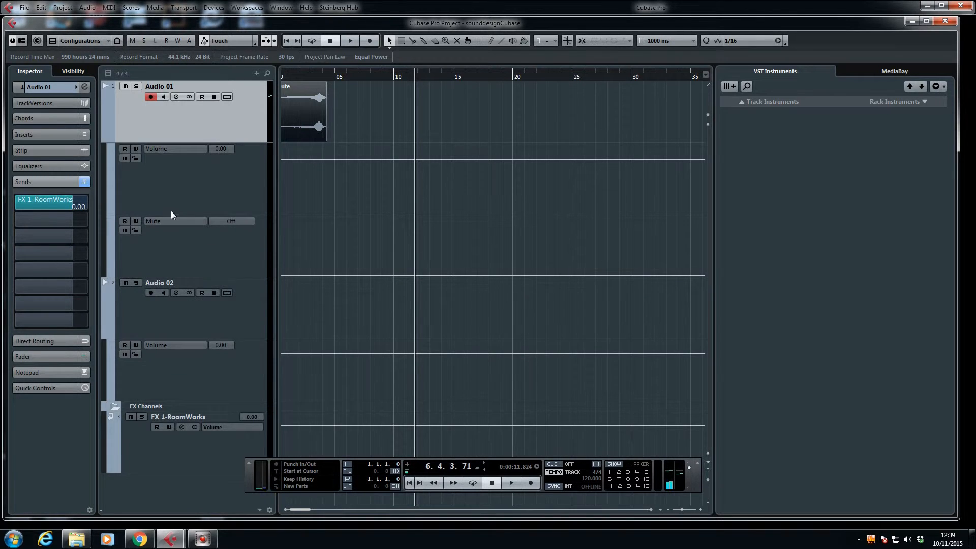
pyautogui.click(125, 148)
pyautogui.click(161, 221)
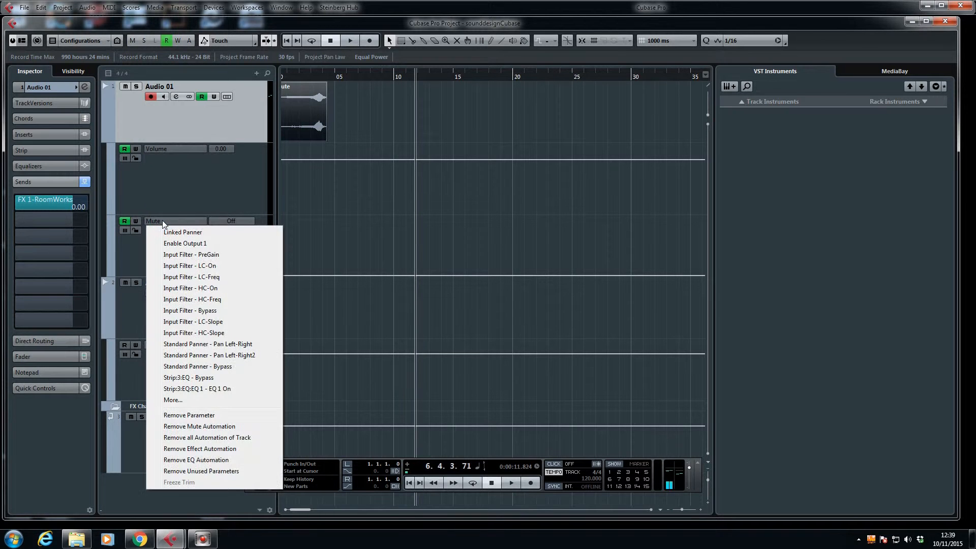
pyautogui.click(173, 401)
pyautogui.click(420, 233)
pyautogui.click(431, 242)
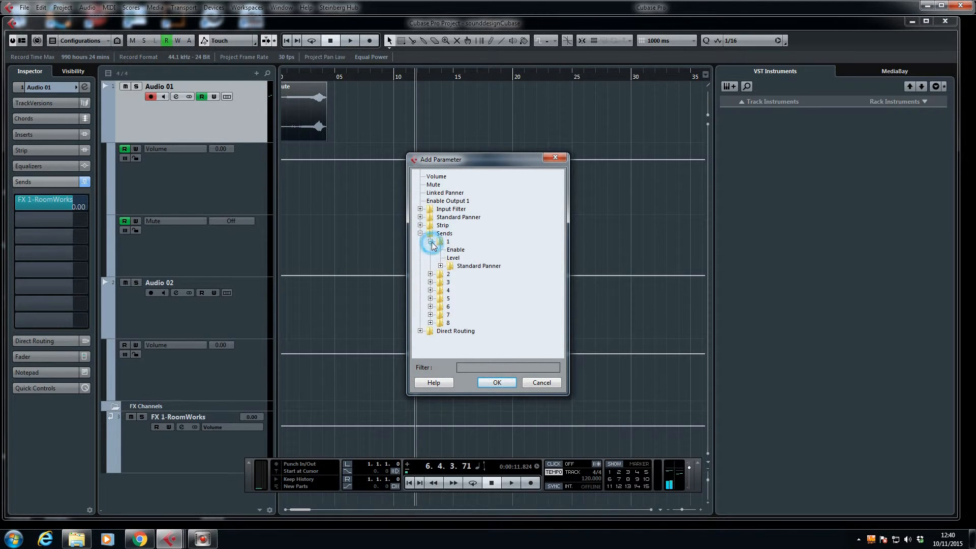
pyautogui.click(453, 258)
pyautogui.click(497, 384)
# Step: Draw send 1 level automation at minus infinity with a short spike peaking at about 3.7 seconds, near the flute swell
pyautogui.moveTo(287, 229); pyautogui.dragTo(322, 282)
pyautogui.press('h')
pyautogui.press('h')
pyautogui.press('h')
pyautogui.press('h')
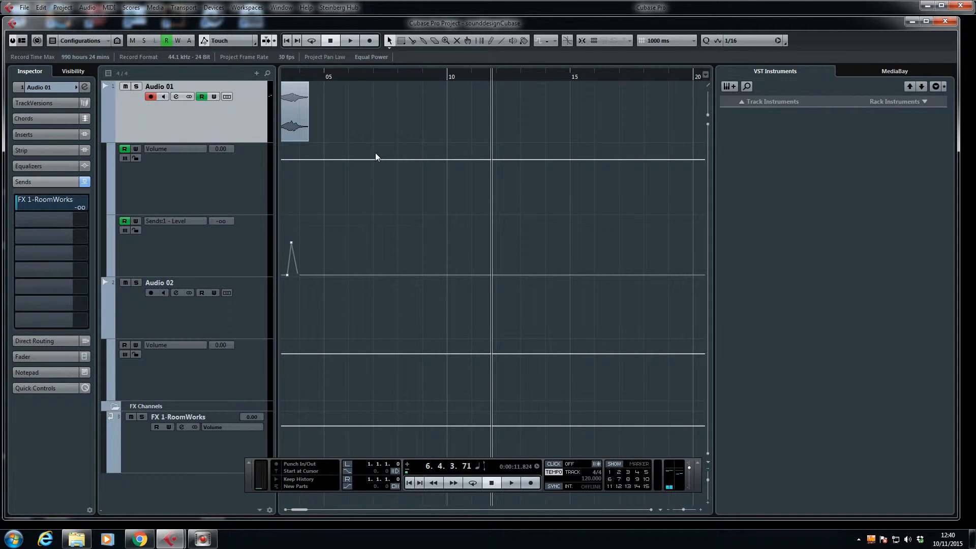
pyautogui.press('h')
pyautogui.press('g')
pyautogui.press('h')
pyautogui.moveTo(303, 510); pyautogui.dragTo(294, 509)
pyautogui.scroll(3, 459, 167)
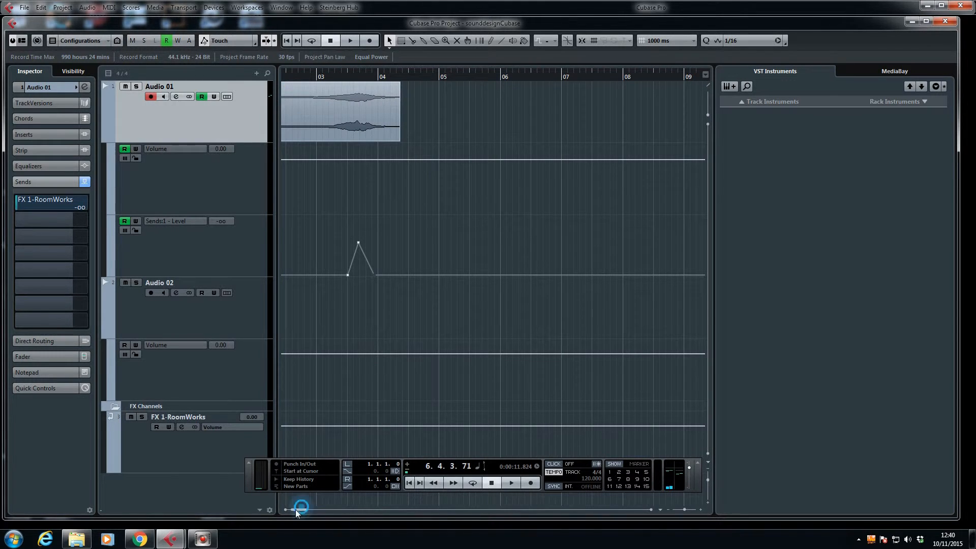
pyautogui.moveTo(300, 511); pyautogui.dragTo(294, 510)
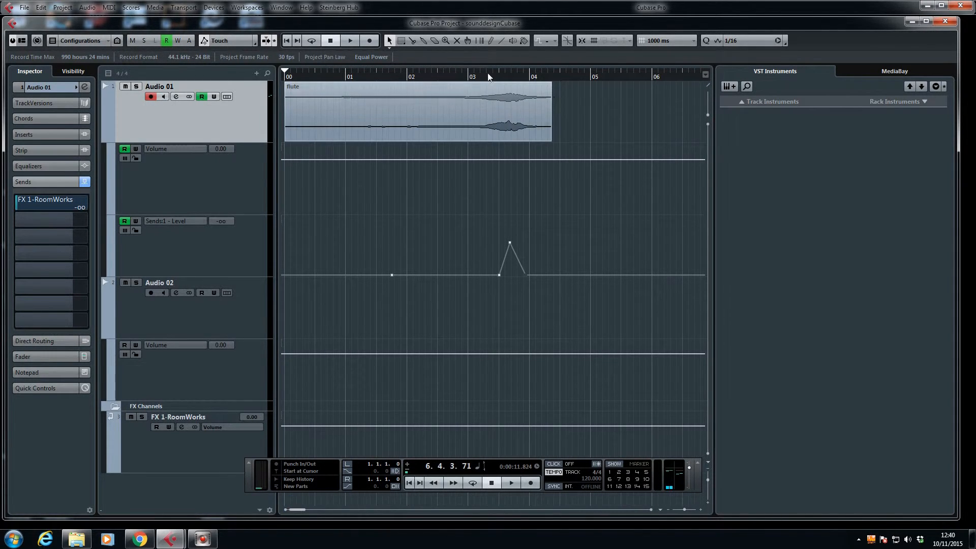
# Step: Automate Audio 01's volume down to minus infinity between about 3.6 and 3.8 seconds, and narrow the send spike to match
pyautogui.click(506, 160)
pyautogui.moveTo(516, 160); pyautogui.dragTo(517, 239)
pyautogui.moveTo(527, 275); pyautogui.dragTo(503, 279)
# Step: Play the automated flute clip from about 3 seconds to hear the volume cut and reverb send
pyautogui.press('space')
pyautogui.press('space')
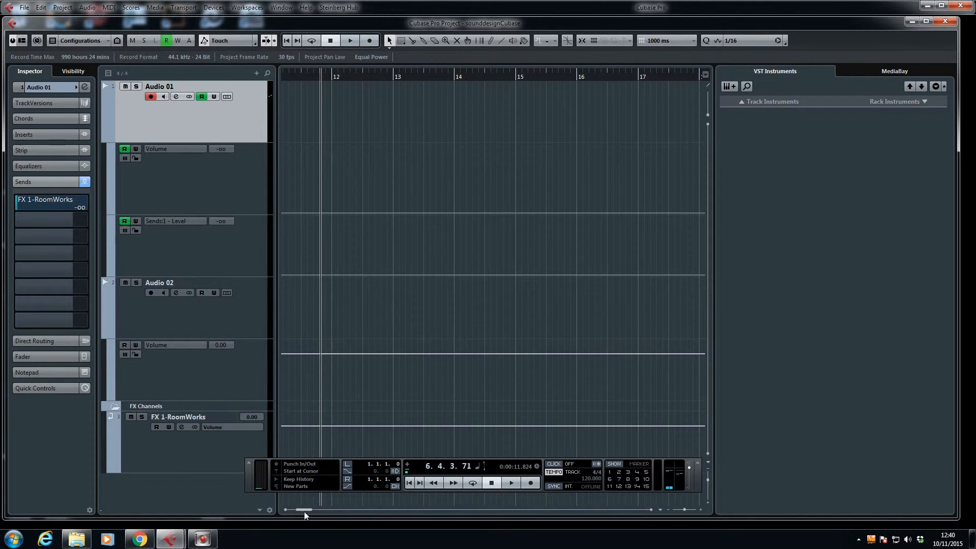
pyautogui.moveTo(306, 510); pyautogui.dragTo(299, 510)
pyautogui.click(286, 40)
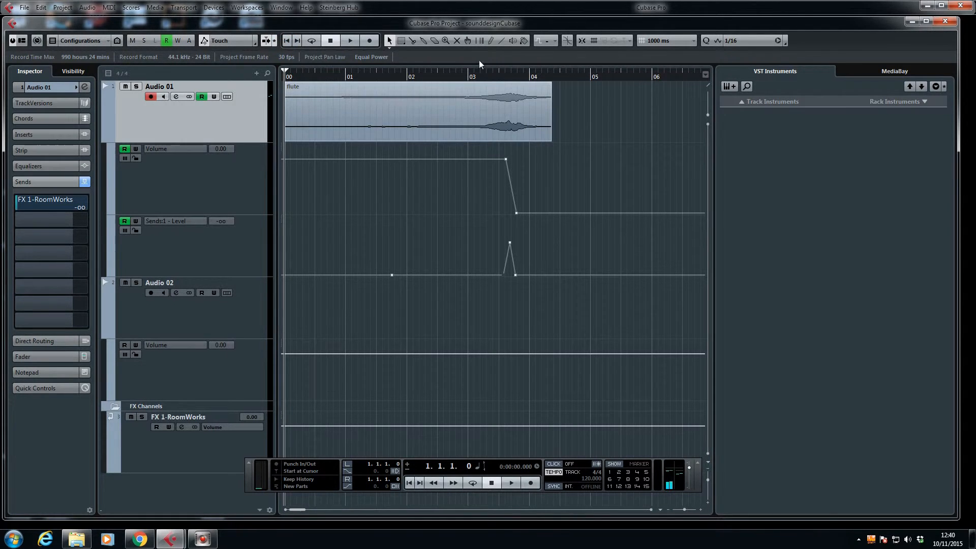
pyautogui.click(473, 77)
pyautogui.press('space')
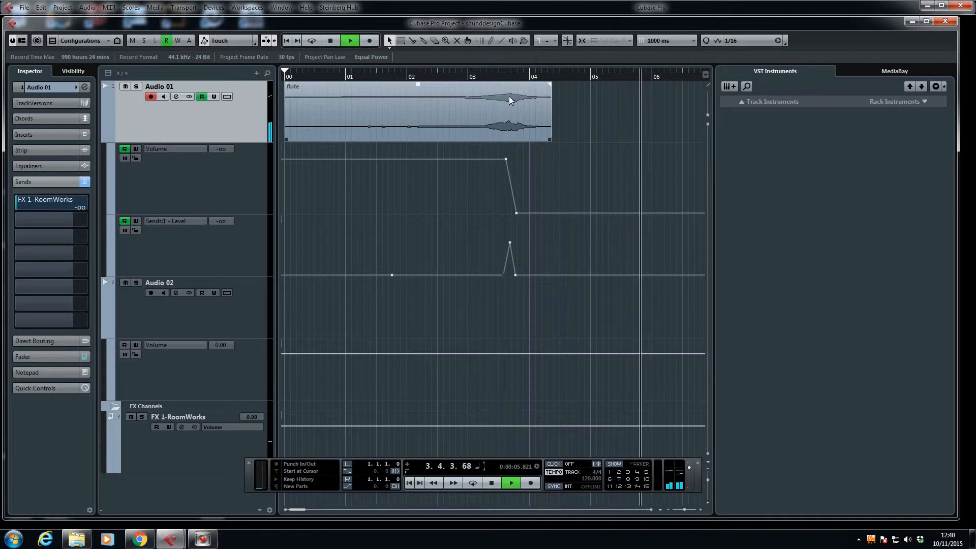
pyautogui.press('space')
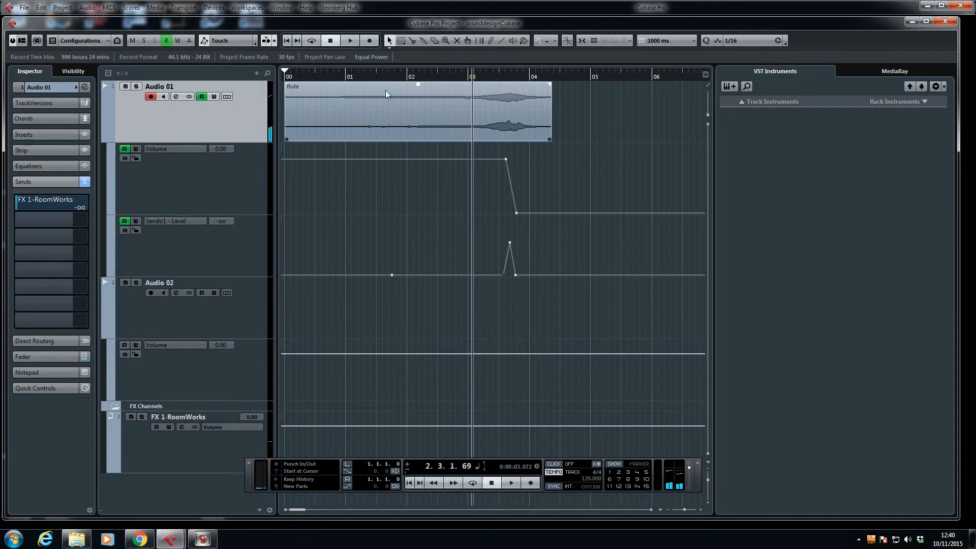
# Step: Play the flute clip from the project start through the reverb tail, and stop playback
pyautogui.click(288, 43)
pyautogui.press('space')
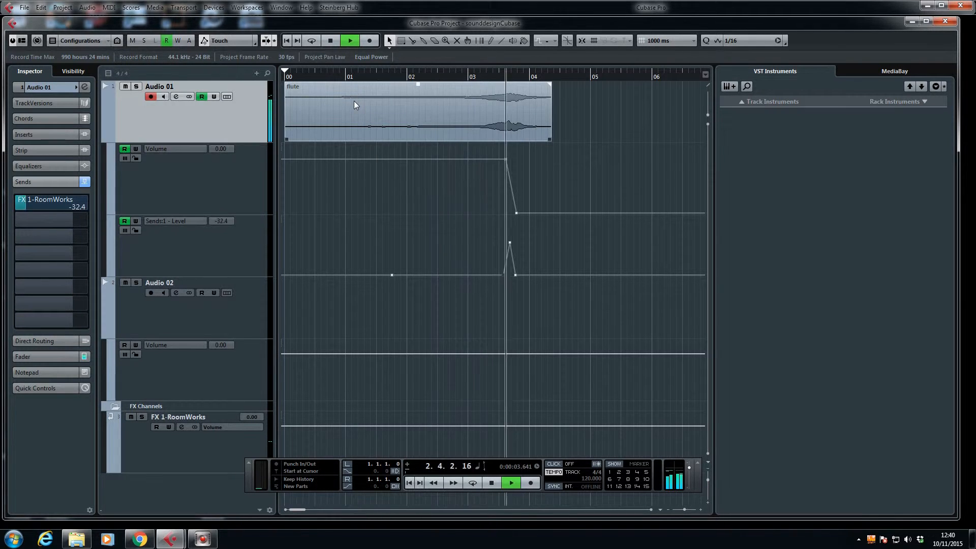
pyautogui.press('g')
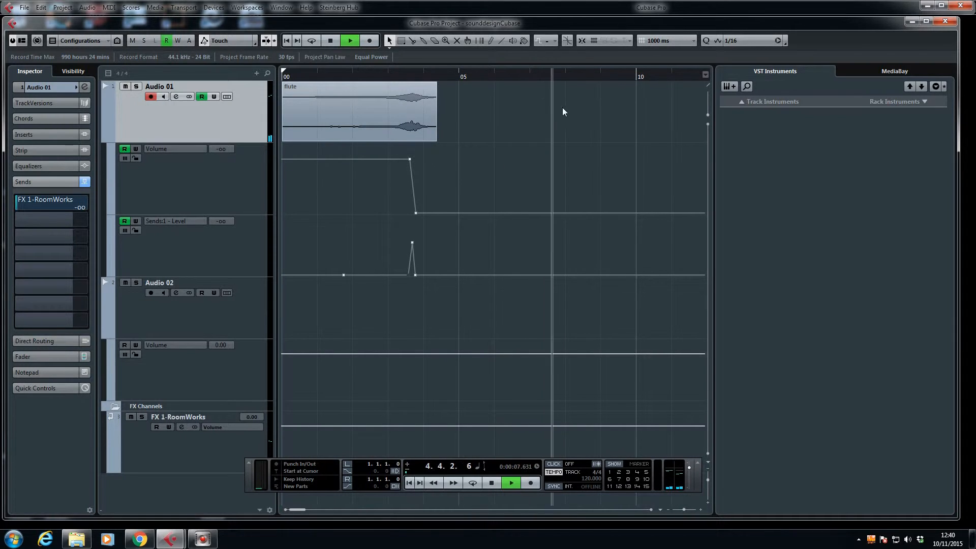
pyautogui.press('space')
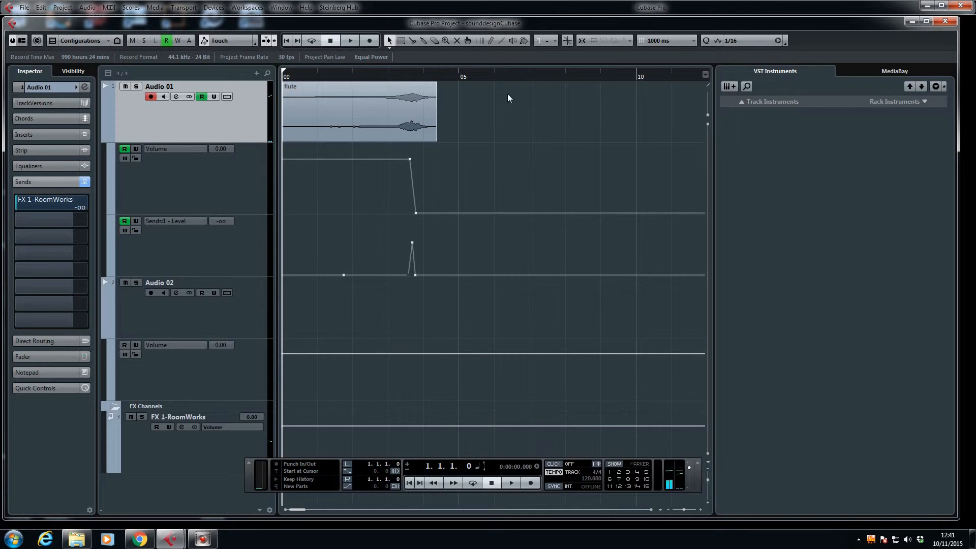
# Step: Look over the audio files in the Pool and close it again
pyautogui.hotkey('ctrl', 'p')
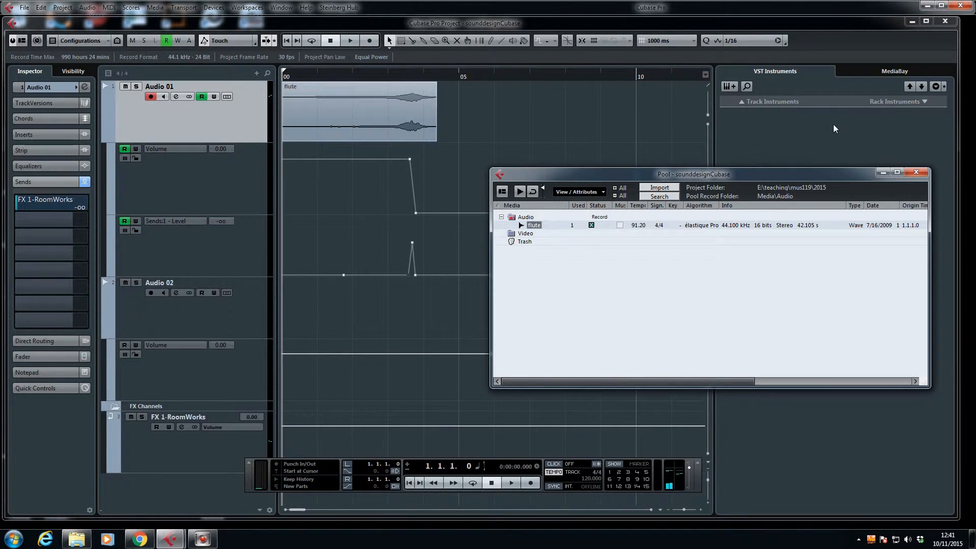
pyautogui.hotkey('ctrl', 'p')
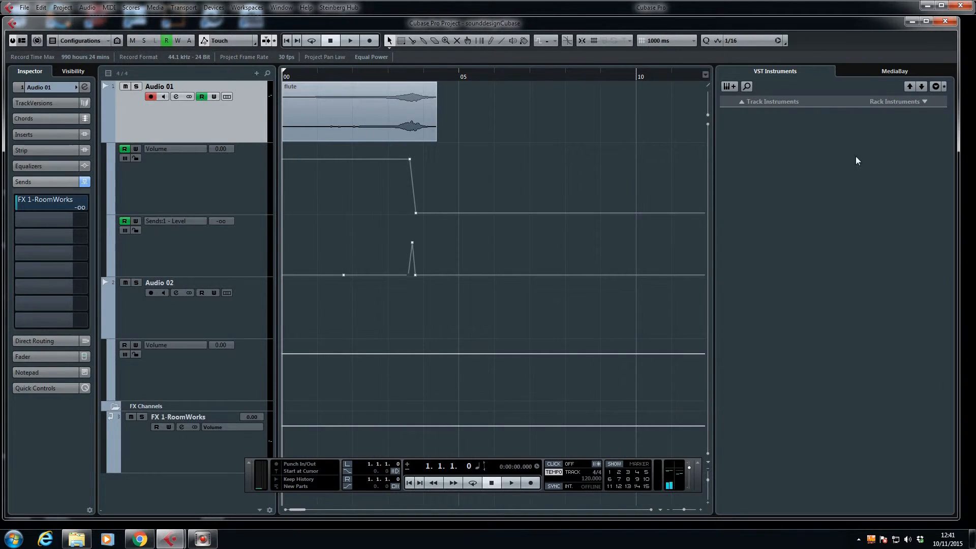
# Step: Hide the racks area of the project window, keeping the inspector and status line shown
pyautogui.click(22, 41)
pyautogui.click(111, 96)
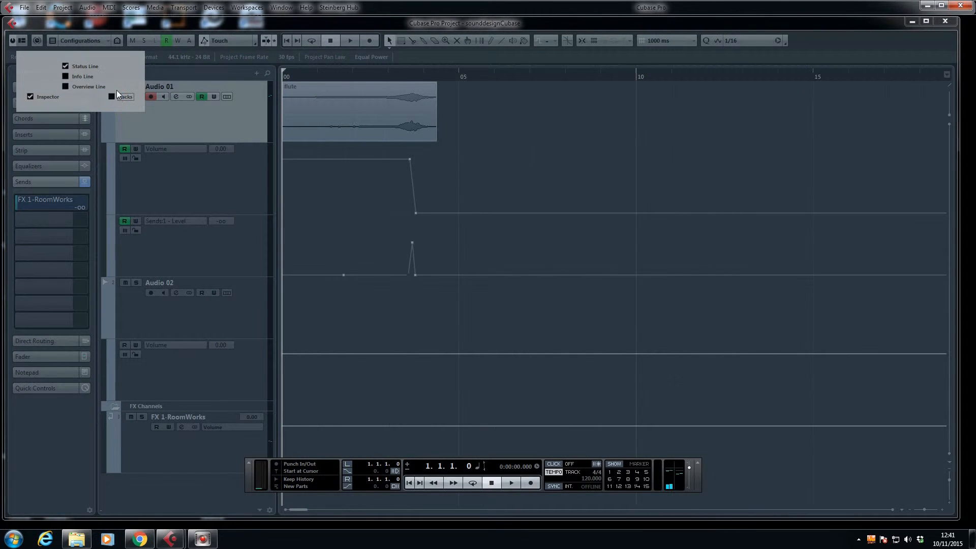
pyautogui.click(23, 40)
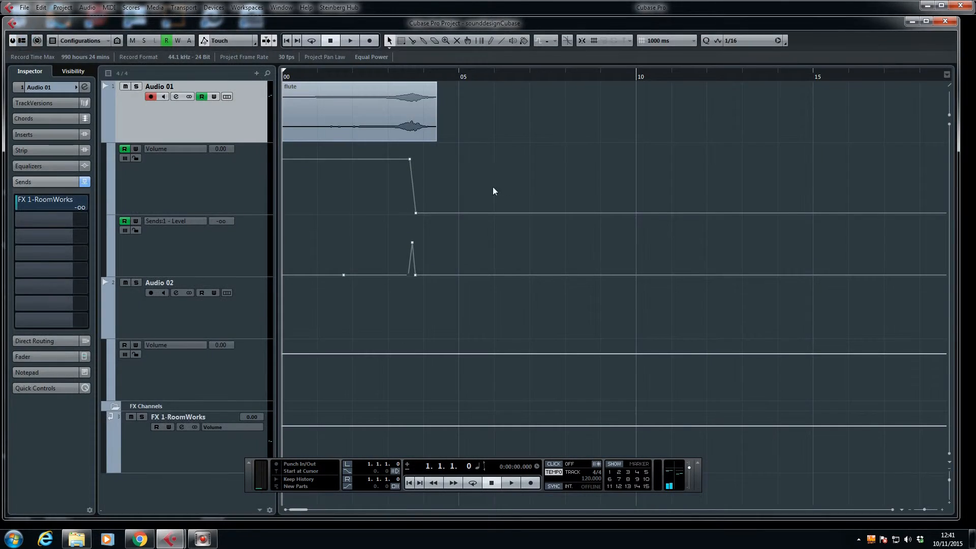
# Step: Place another flute clip from the Pool on Audio 01 after the first, trimming its start so it begins at about 6 seconds
pyautogui.hotkey('ctrl', 'p')
pyautogui.moveTo(525, 229); pyautogui.dragTo(482, 111)
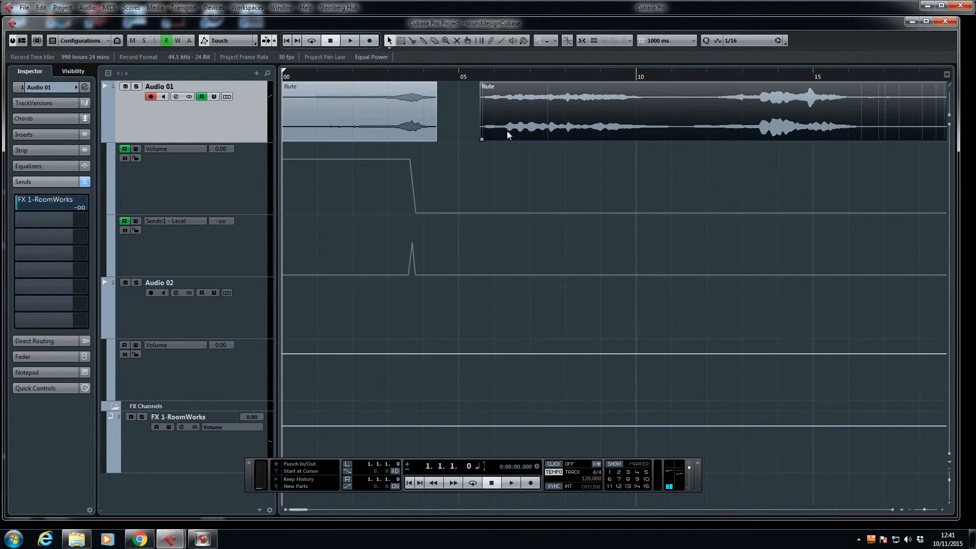
pyautogui.press('g')
pyautogui.press('g')
pyautogui.press('g')
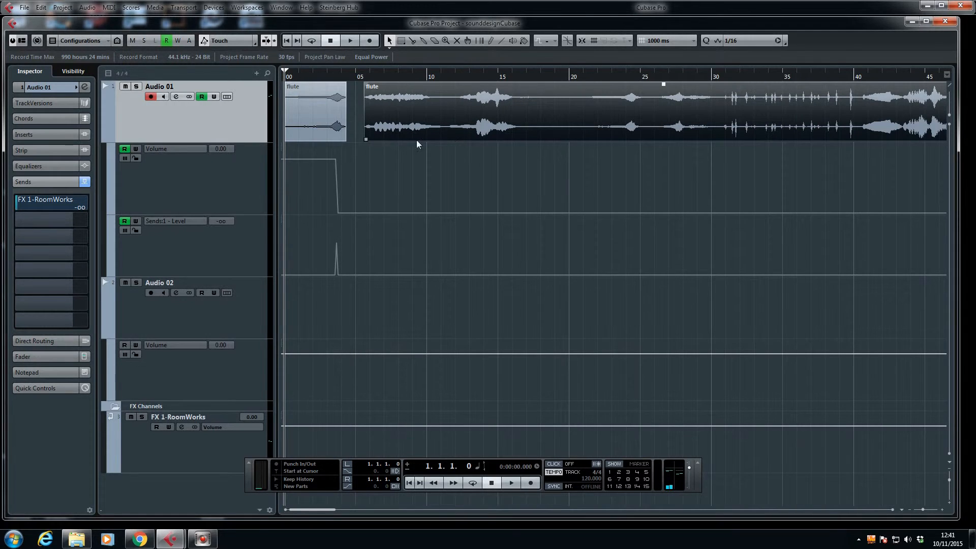
pyautogui.moveTo(366, 138); pyautogui.dragTo(391, 107)
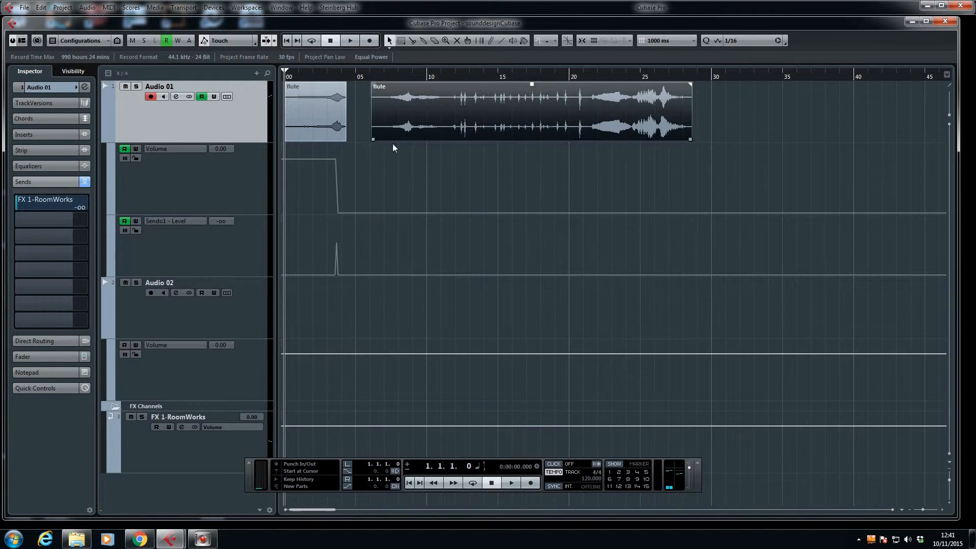
# Step: Try a volume rise on Audio 01 from about 6 to 6.5 seconds, and play the second flute clip from its start
pyautogui.click(374, 212)
pyautogui.click(370, 213)
pyautogui.moveTo(377, 213); pyautogui.dragTo(377, 183)
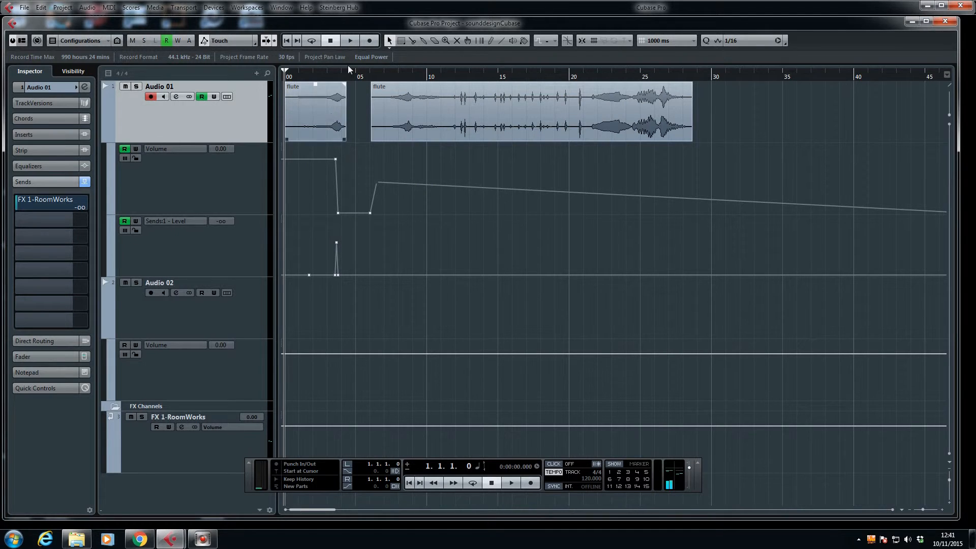
pyautogui.click(371, 66)
pyautogui.press('space')
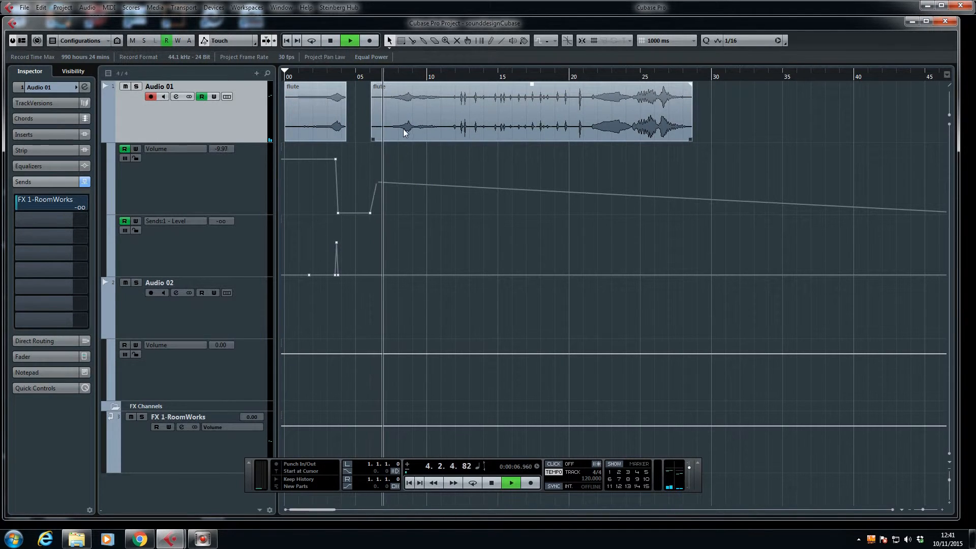
pyautogui.press('space')
# Step: Start the second flute clip at about 5.3 seconds and reshape its volume automation to peak near 6.5 seconds and reach minus infinity near 7
pyautogui.moveTo(373, 139)
pyautogui.mouseDown()
pyautogui.moveTo(388, 140)
pyautogui.moveTo(388, 126)
pyautogui.mouseUp()
pyautogui.moveTo(359, 182); pyautogui.dragTo(385, 213)
pyautogui.press('Delete')
pyautogui.press('h')
pyautogui.press('h')
pyautogui.press('h')
pyautogui.press('h')
pyautogui.press('h')
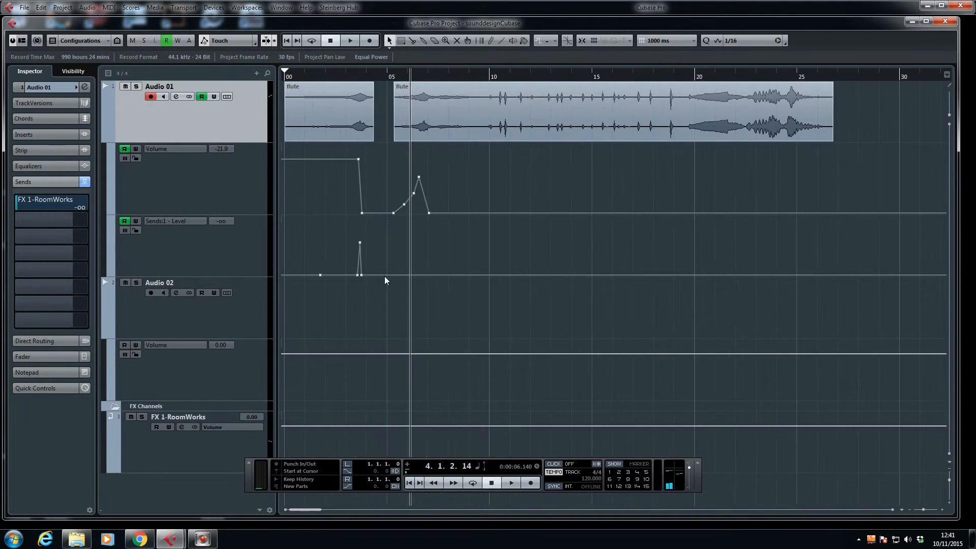
# Step: Add a send-level spike on Audio 01 at about 6.6 seconds, and play the arrangement from about 2.8 seconds
pyautogui.moveTo(507, 275)
pyautogui.mouseDown()
pyautogui.moveTo(518, 238)
pyautogui.moveTo(513, 283)
pyautogui.mouseUp()
pyautogui.moveTo(522, 237); pyautogui.dragTo(523, 278)
pyautogui.click(384, 79)
pyautogui.press('space')
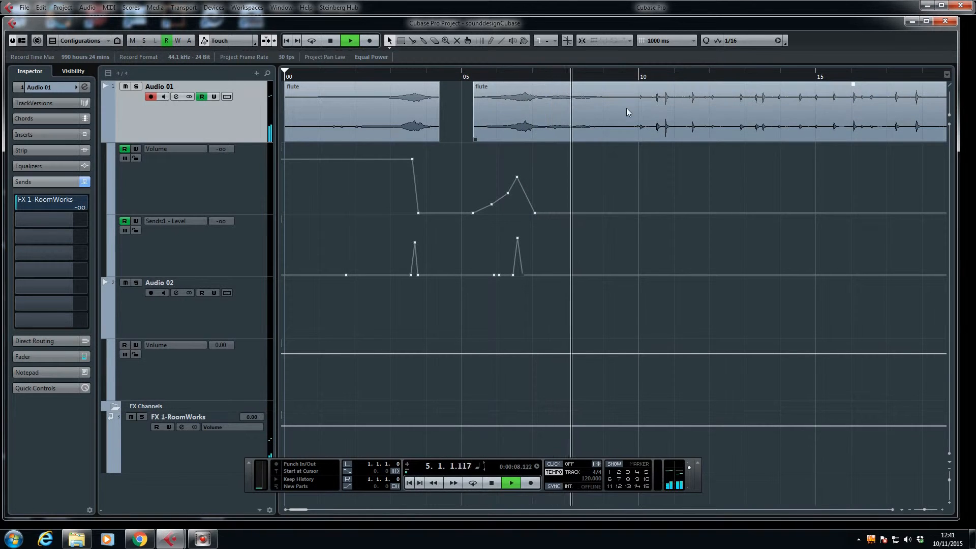
pyautogui.press('g')
pyautogui.press('g')
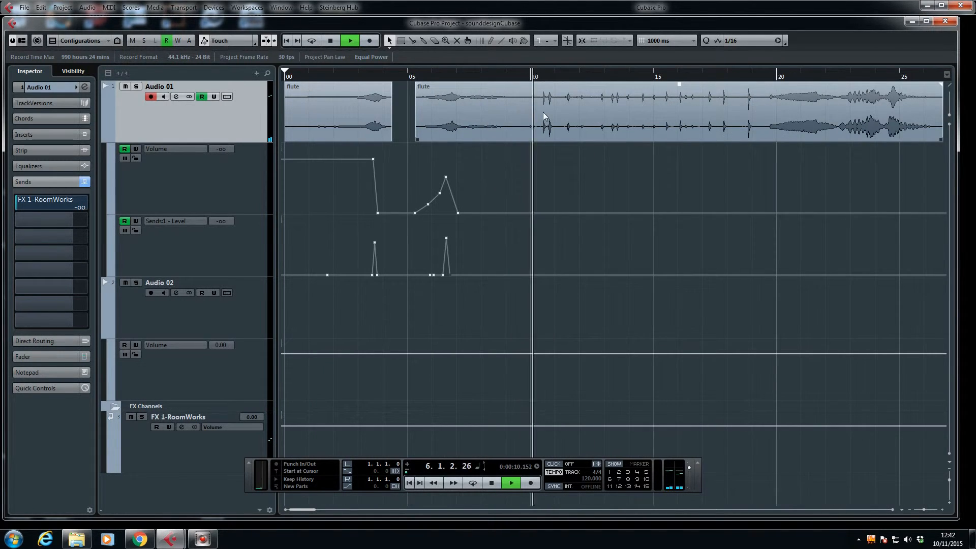
pyautogui.press('space')
# Step: Split the second flute clip at about 9.8 and 19.4 seconds, and delete the section after the second cut
pyautogui.press('3')
pyautogui.click(527, 107)
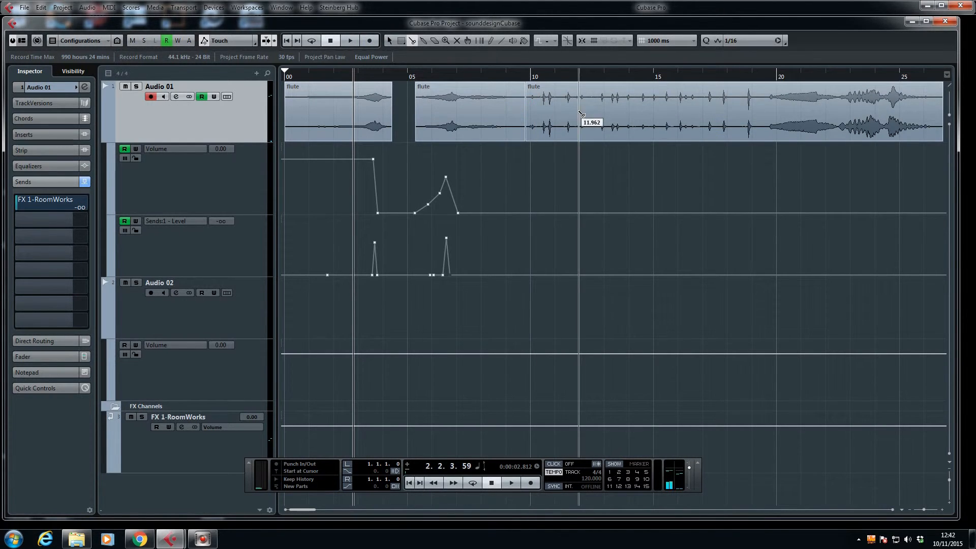
pyautogui.click(762, 117)
pyautogui.press('1')
pyautogui.click(797, 123)
pyautogui.press('Delete')
# Step: Move the staccato flute section to Audio 02 at about 7.3 seconds, enable its automation reading, and delete the volume dip beneath it
pyautogui.moveTo(576, 127); pyautogui.dragTo(514, 317)
pyautogui.click(493, 384)
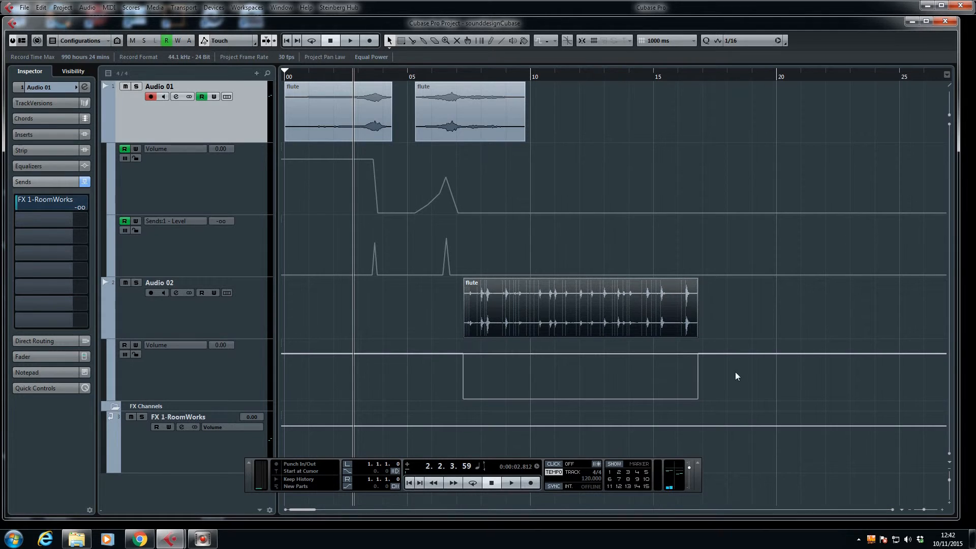
pyautogui.click(725, 389)
pyautogui.click(697, 399)
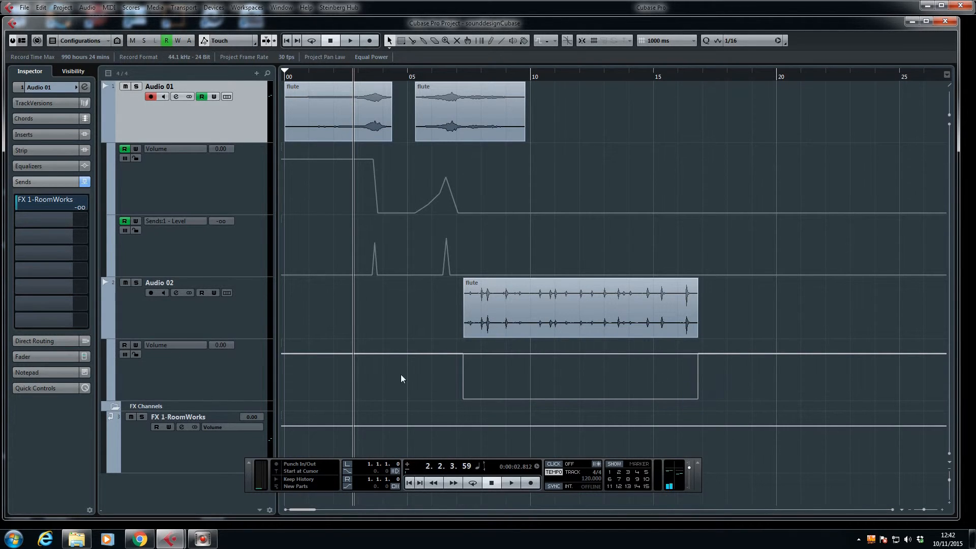
pyautogui.click(121, 345)
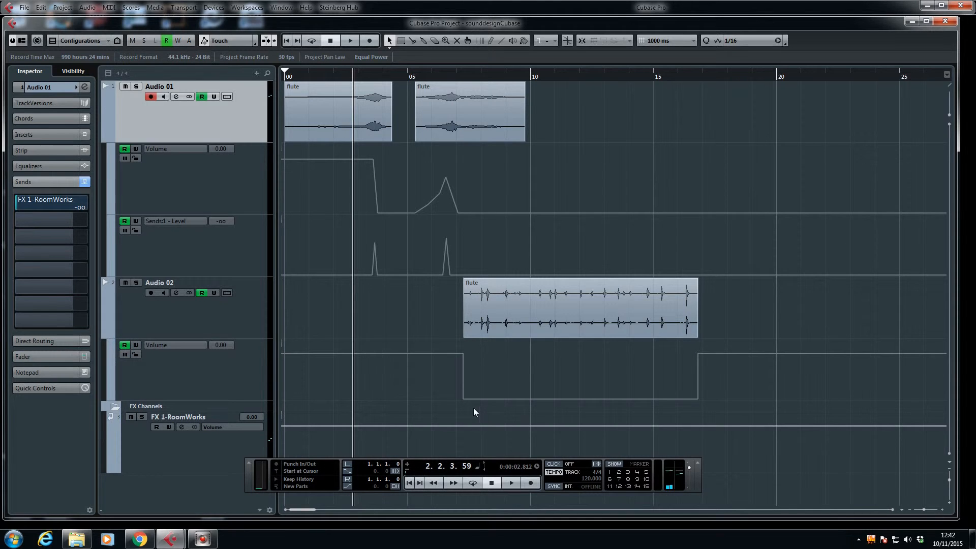
pyautogui.moveTo(431, 381); pyautogui.dragTo(768, 402)
pyautogui.press('Delete')
# Step: Play the Audio 02 flute clip from about 7.2 seconds, and trim both ends to a single short note at about 7.5 seconds
pyautogui.click(465, 76)
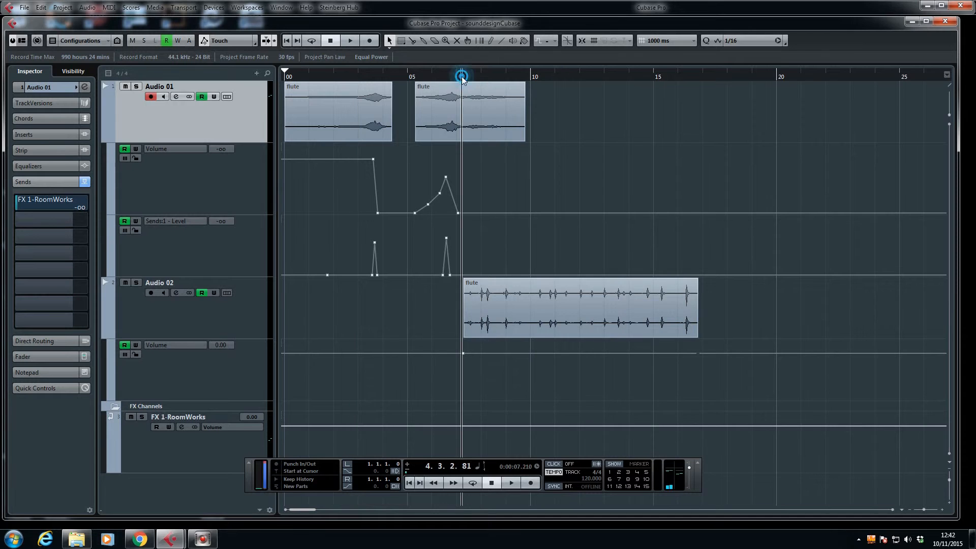
pyautogui.press('space')
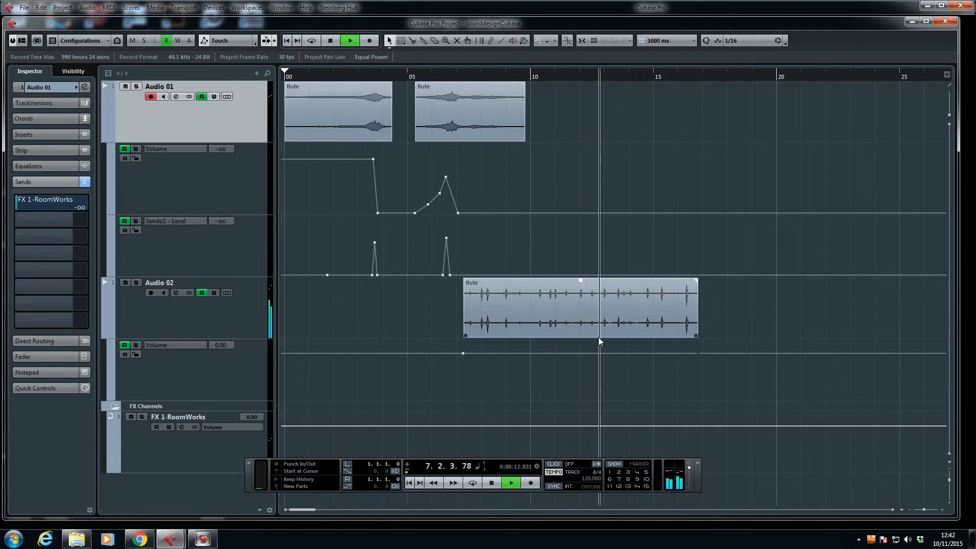
pyautogui.press('space')
pyautogui.moveTo(466, 336); pyautogui.dragTo(605, 322)
pyautogui.moveTo(695, 335); pyautogui.dragTo(470, 311)
# Step: Play the short Audio 02 note, and replay it together with the second Audio 01 clip from about 5 seconds
pyautogui.press('space')
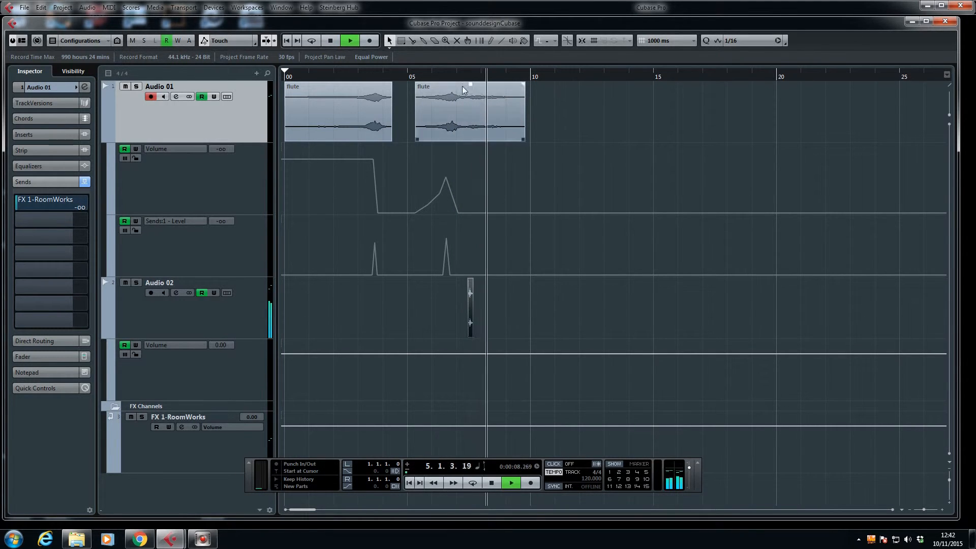
pyautogui.press('space')
pyautogui.click(414, 78)
pyautogui.press('space')
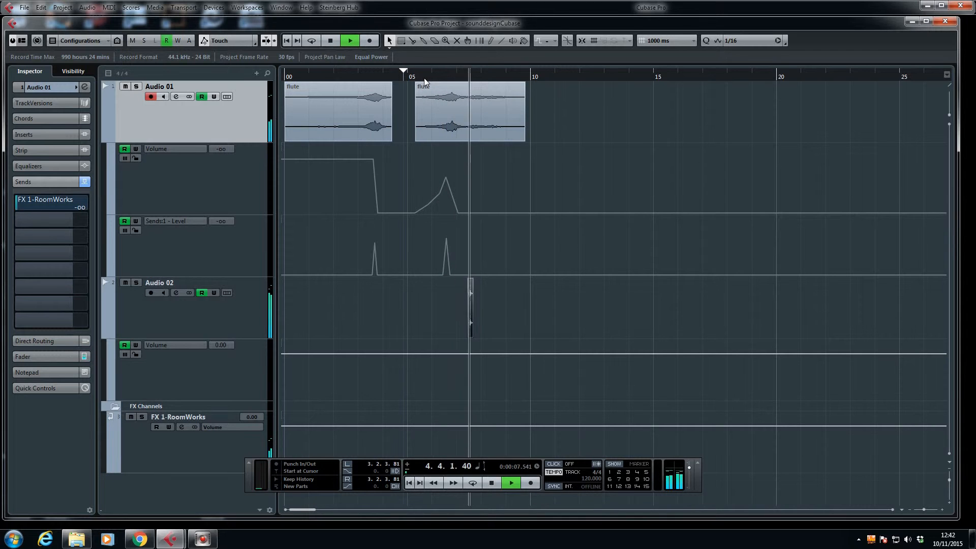
pyautogui.press('space')
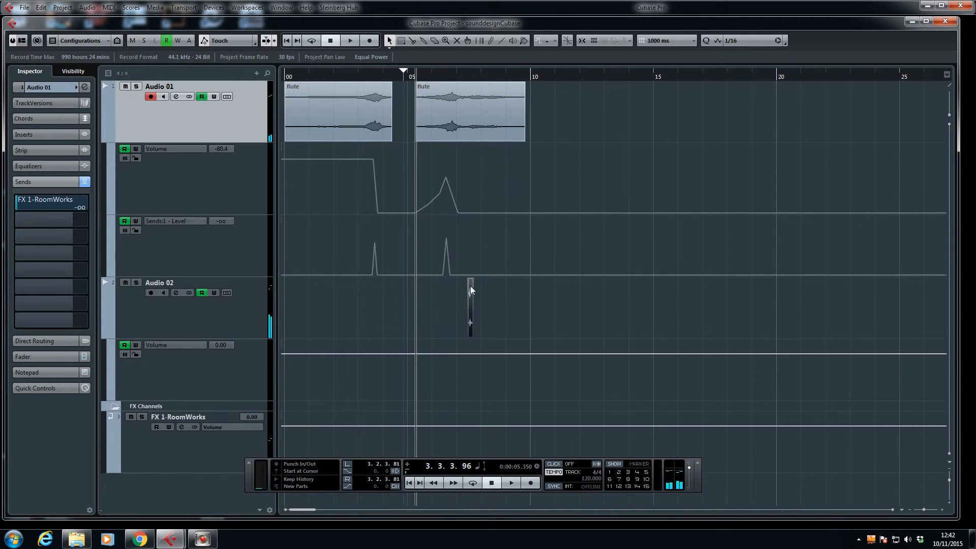
# Step: Add a short fade-in and a longer fade-out to the Audio 02 note, and play it from about 7.2 seconds
pyautogui.press('h')
pyautogui.press('h')
pyautogui.press('h')
pyautogui.press('h')
pyautogui.press('h')
pyautogui.press('h')
pyautogui.press('h')
pyautogui.press('h')
pyautogui.click(894, 510)
pyautogui.click(893, 509)
pyautogui.click(893, 509)
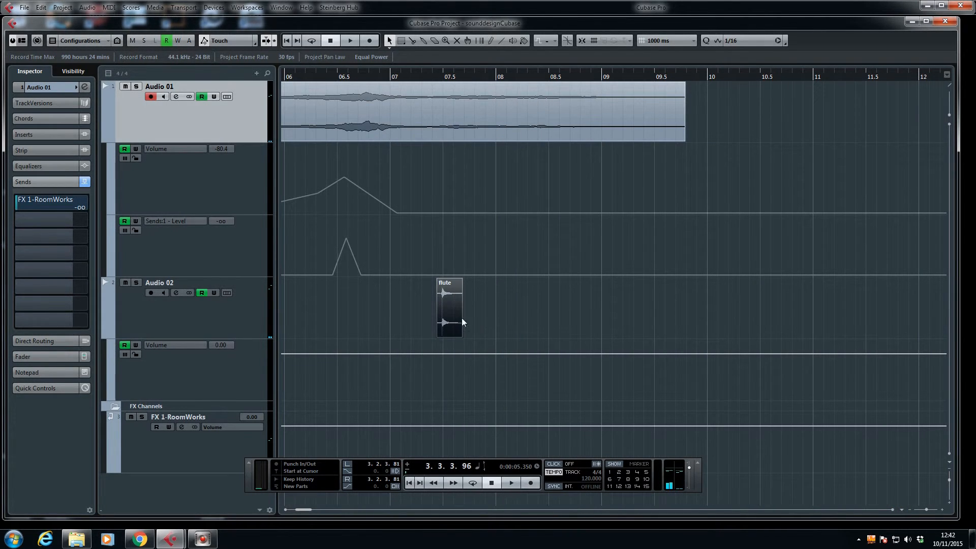
pyautogui.moveTo(462, 279)
pyautogui.mouseDown()
pyautogui.moveTo(436, 280)
pyautogui.moveTo(443, 281)
pyautogui.mouseUp()
pyautogui.click(409, 79)
pyautogui.press('space')
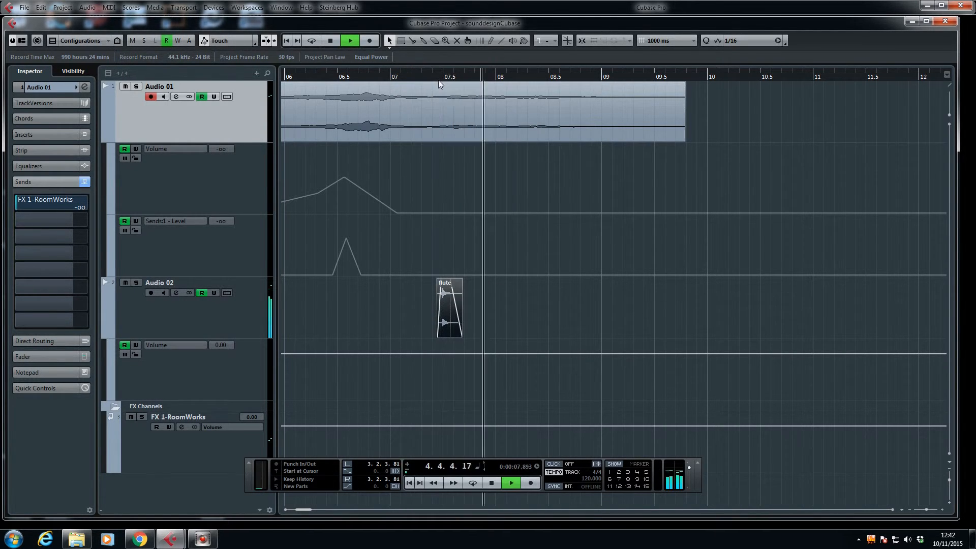
pyautogui.press('space')
# Step: Add a stereo FX channel track with the StereoDelay effect
pyautogui.rightClick(146, 496)
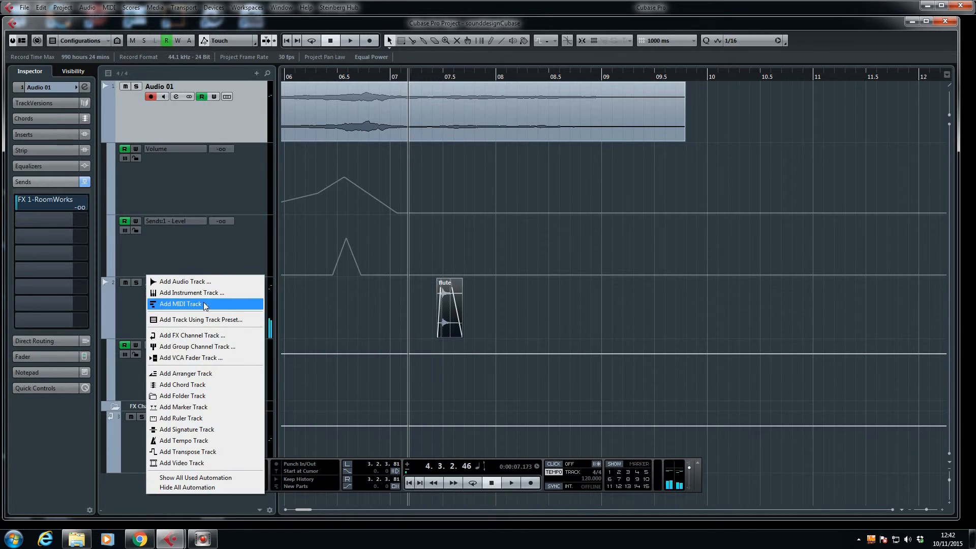
pyautogui.click(203, 337)
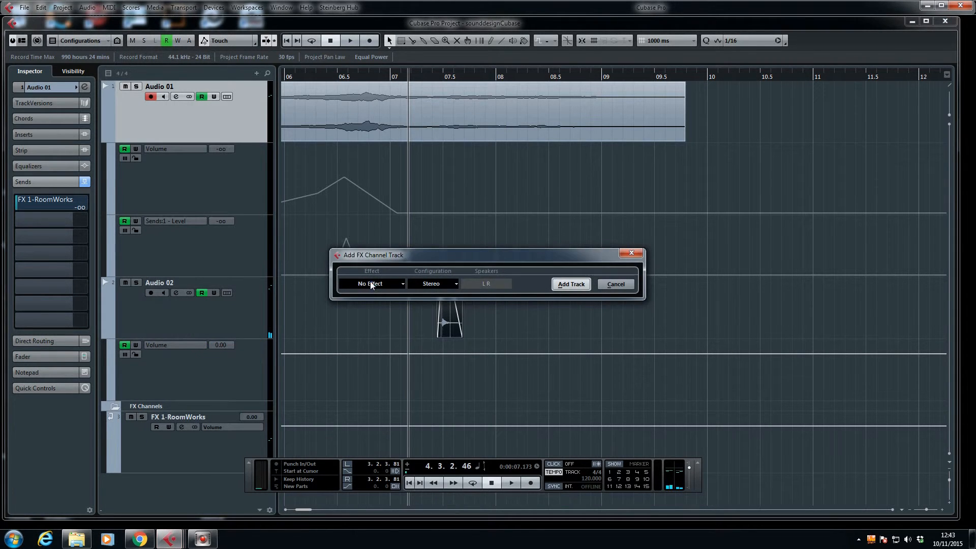
pyautogui.click(376, 285)
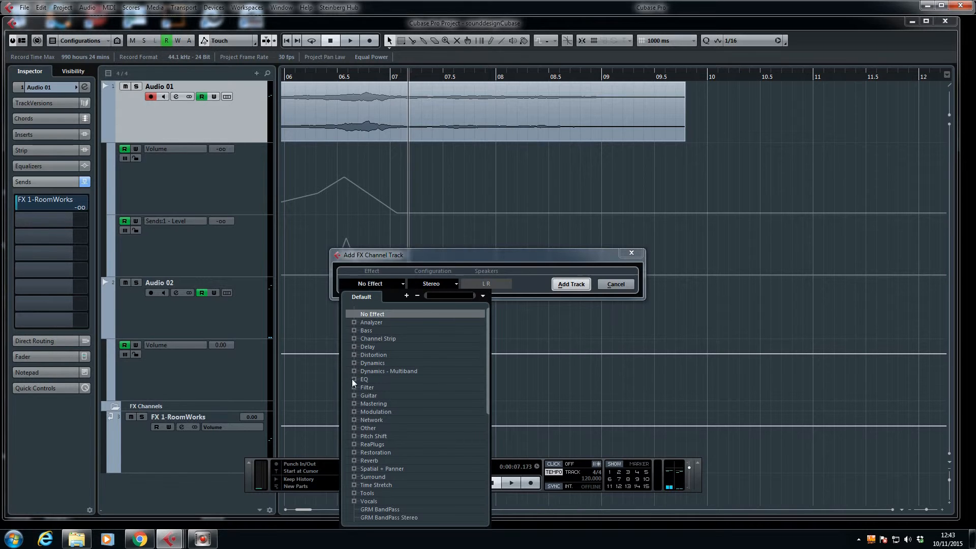
pyautogui.click(353, 363)
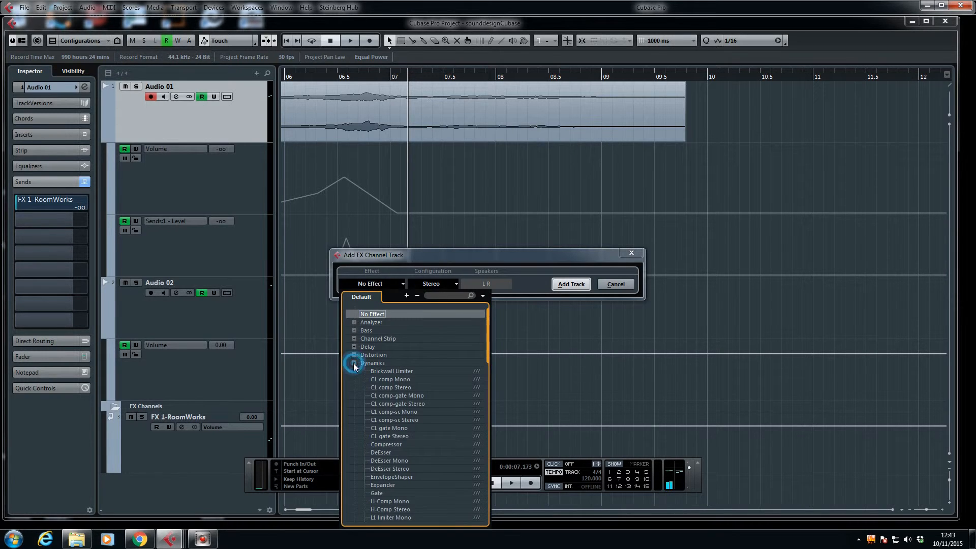
pyautogui.click(353, 363)
pyautogui.click(354, 347)
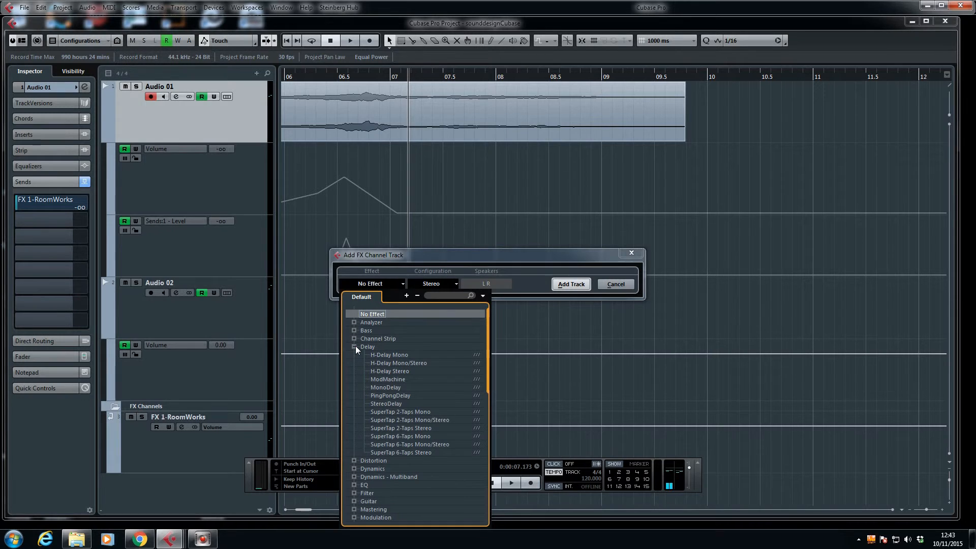
pyautogui.click(387, 404)
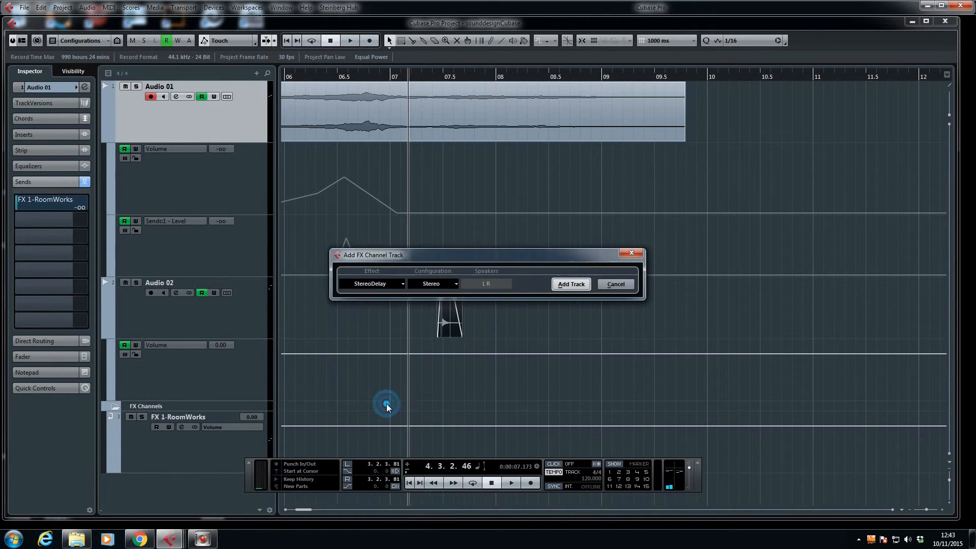
pyautogui.click(571, 284)
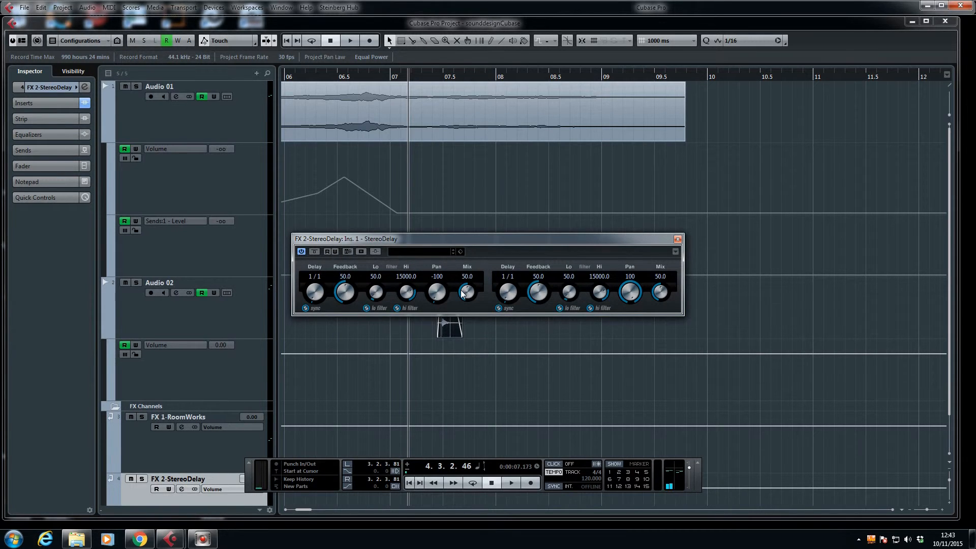
# Step: Turn off tempo sync for both StereoDelay lines, set their delays to 150 and 350, and play the Audio 02 note
pyautogui.click(305, 308)
pyautogui.click(498, 308)
pyautogui.moveTo(507, 288); pyautogui.dragTo(505, 296)
pyautogui.moveTo(411, 241); pyautogui.dragTo(615, 176)
pyautogui.press('space')
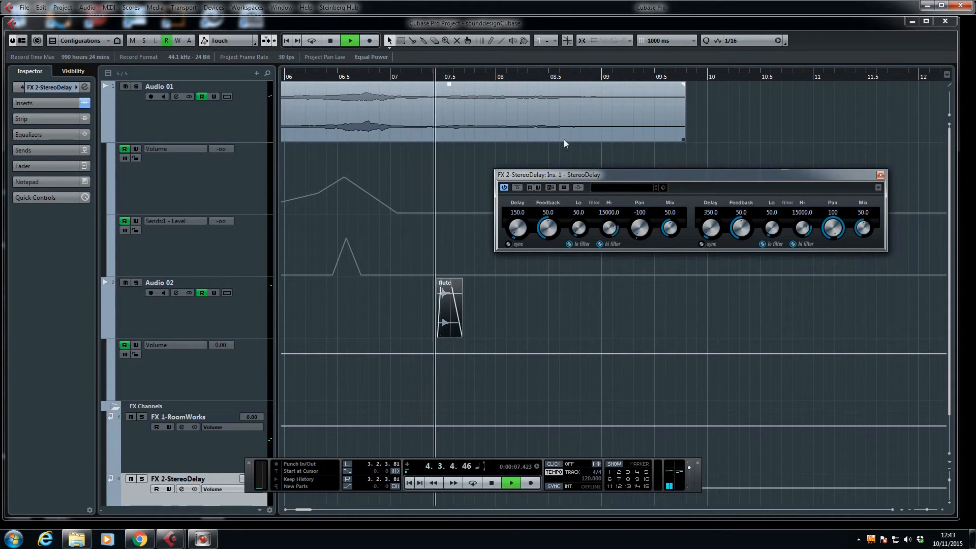
pyautogui.press('space')
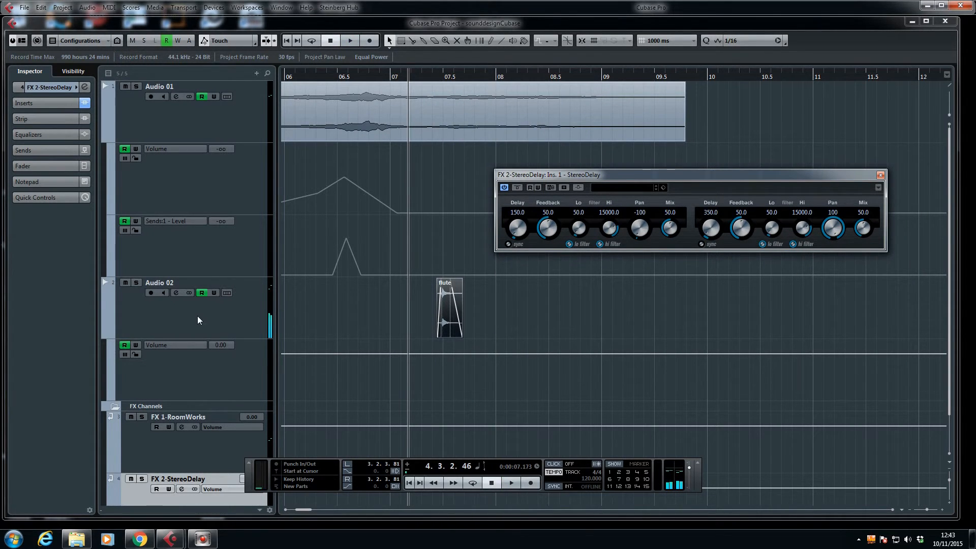
# Step: Route Audio 02's first send to FX 2-StereoDelay, activate it, and play the short note from about 7.2 seconds
pyautogui.click(198, 319)
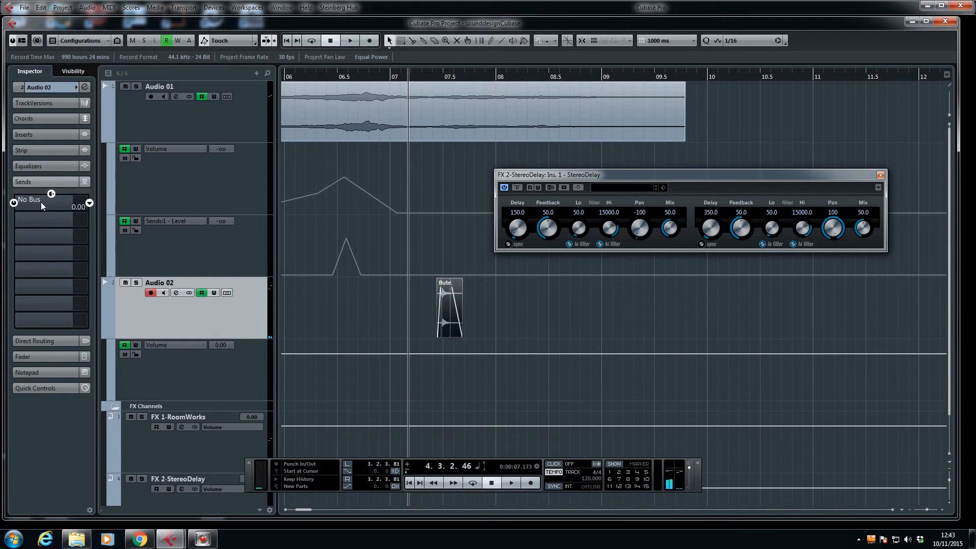
pyautogui.click(88, 206)
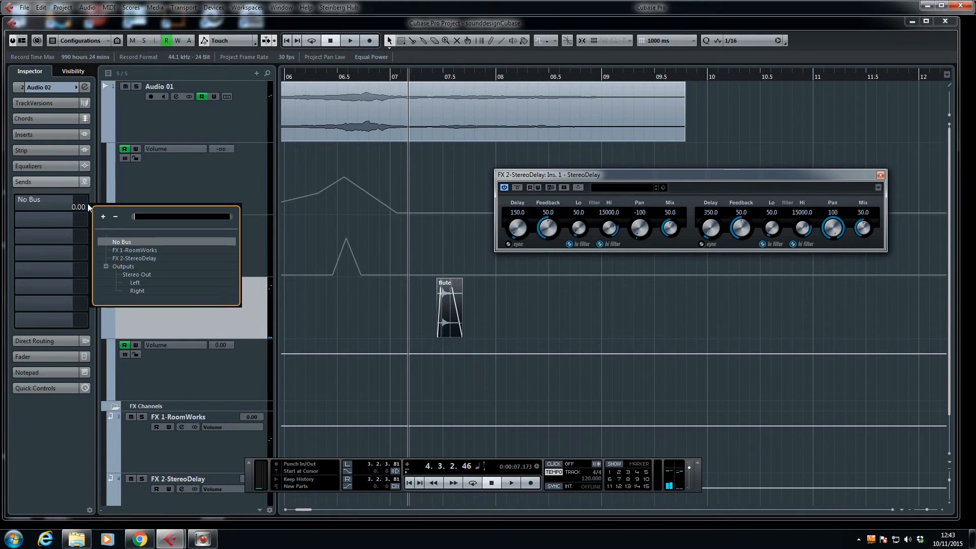
pyautogui.click(136, 259)
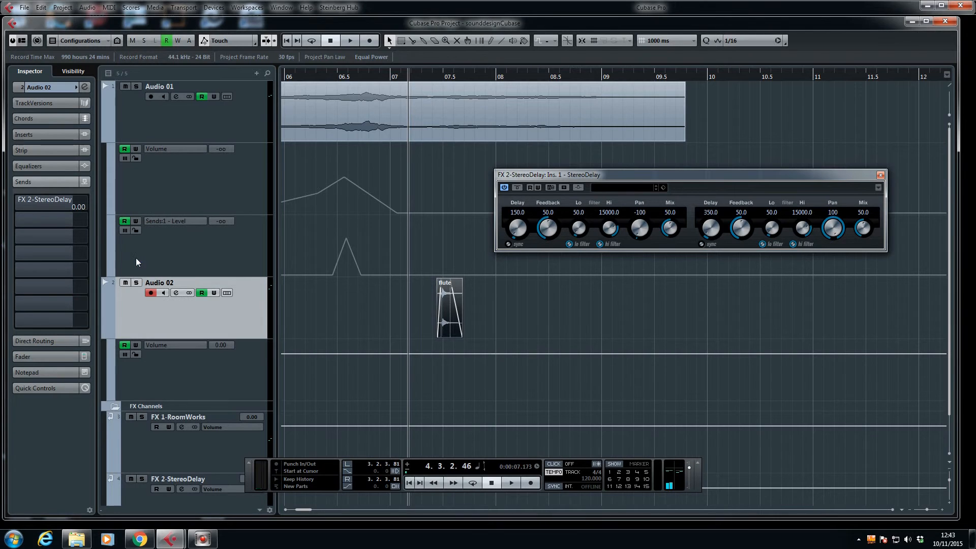
pyautogui.rightClick(29, 202)
pyautogui.click(80, 217)
pyautogui.press('space')
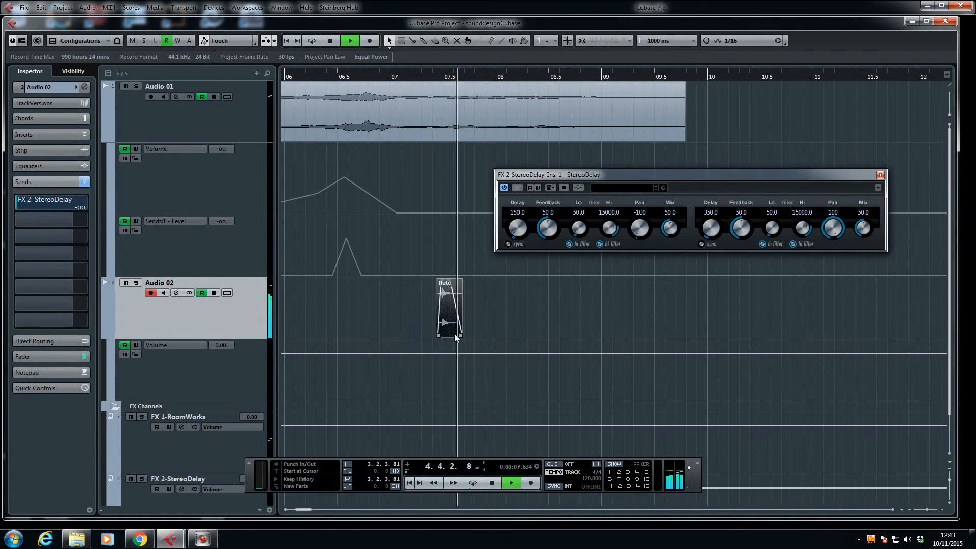
pyautogui.press('space')
pyautogui.scroll(-1, 425, 386)
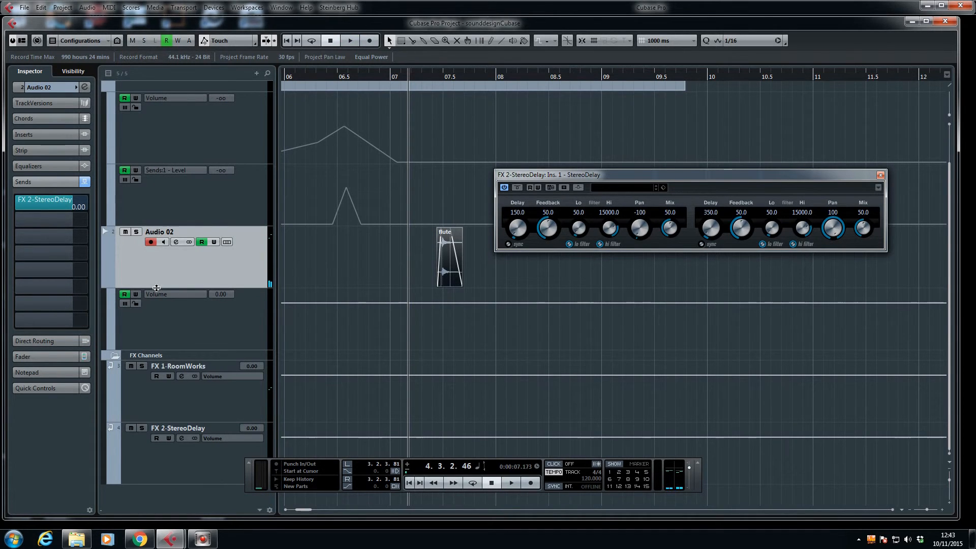
# Step: Show Audio 02's first send level automation, remove the dip under the short note, and play the note from about 7.2 seconds
pyautogui.click(109, 346)
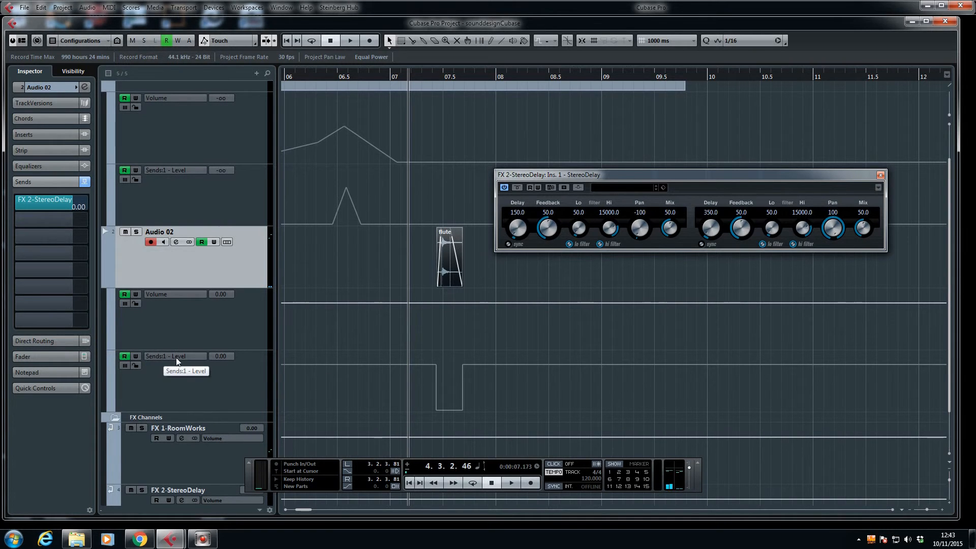
pyautogui.moveTo(467, 411); pyautogui.dragTo(402, 403)
pyautogui.press('Delete')
pyautogui.press('space')
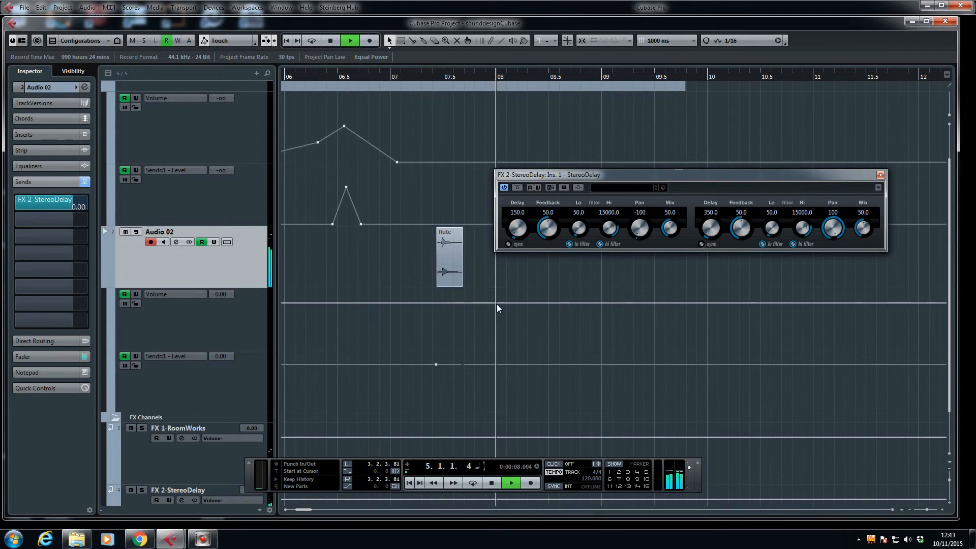
pyautogui.press('space')
# Step: Set the second StereoDelay line's delay to 225, play the Audio 02 note, and close the StereoDelay window
pyautogui.moveTo(709, 231); pyautogui.dragTo(710, 241)
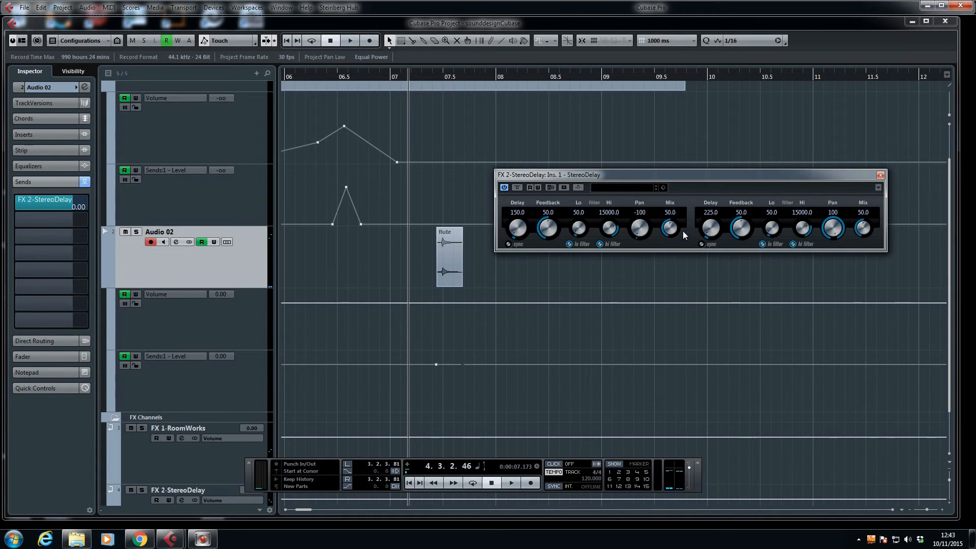
pyautogui.press('space')
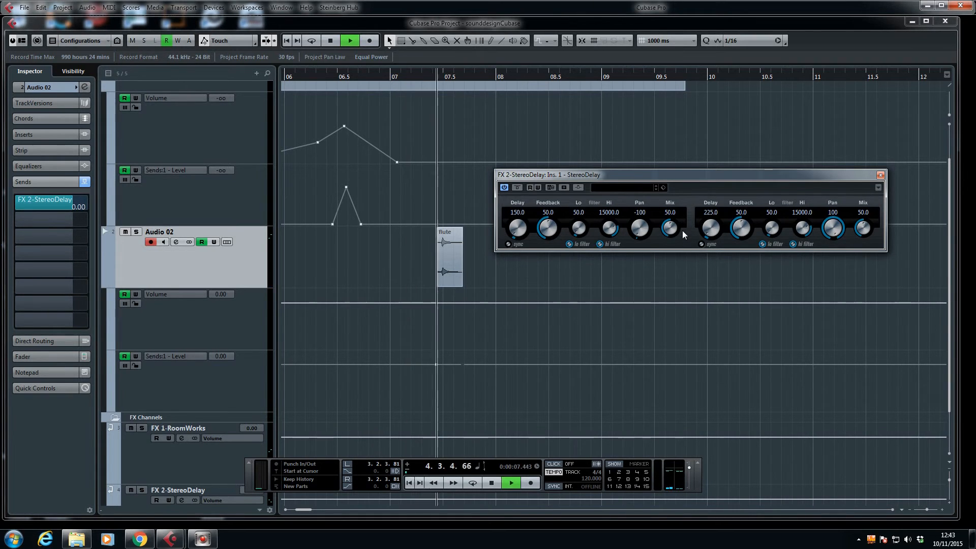
pyautogui.click(881, 176)
pyautogui.press('space')
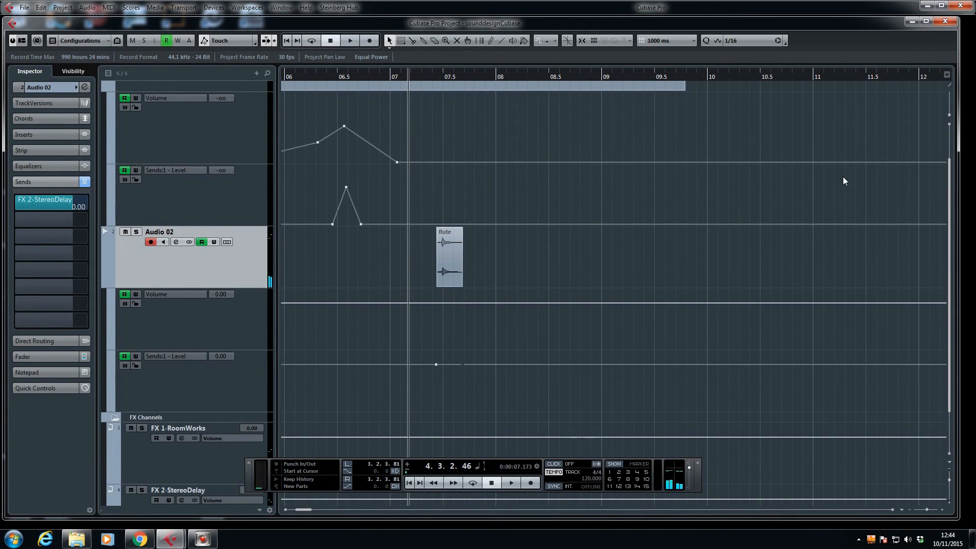
# Step: Play both tracks together from about 5.25 seconds, just before the second flute clip on Audio 01
pyautogui.press('g')
pyautogui.press('g')
pyautogui.press('g')
pyautogui.press('g')
pyautogui.press('g')
pyautogui.scroll(2, 628, 263)
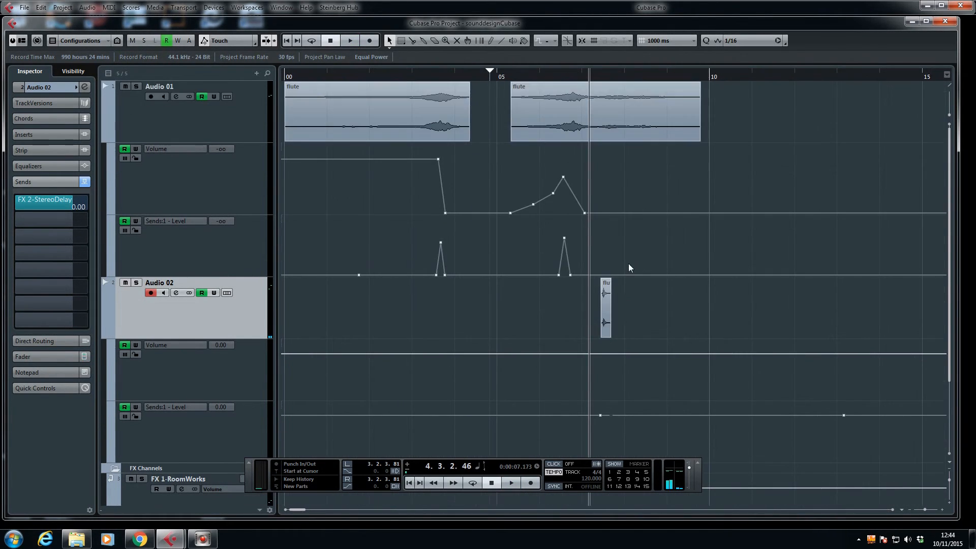
pyautogui.press('g')
pyautogui.click(470, 76)
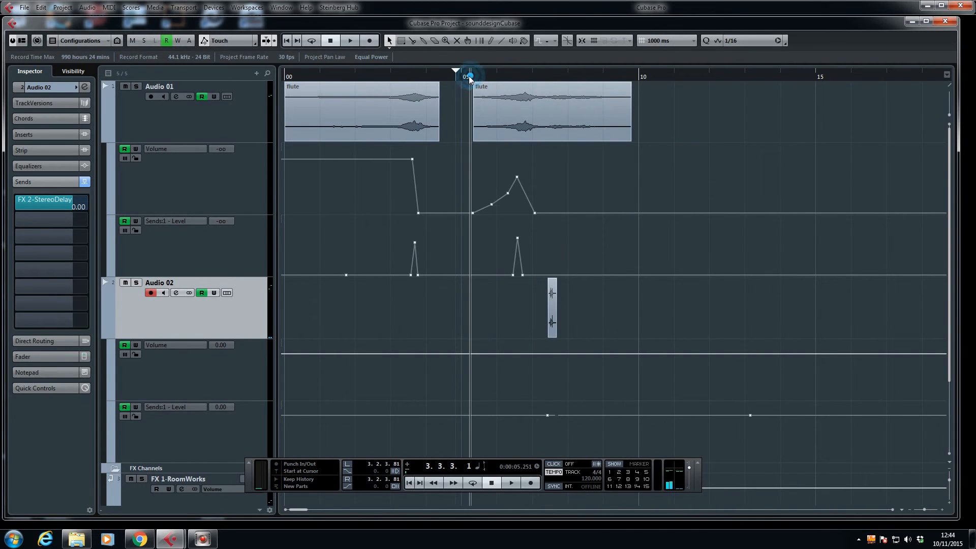
pyautogui.press('space')
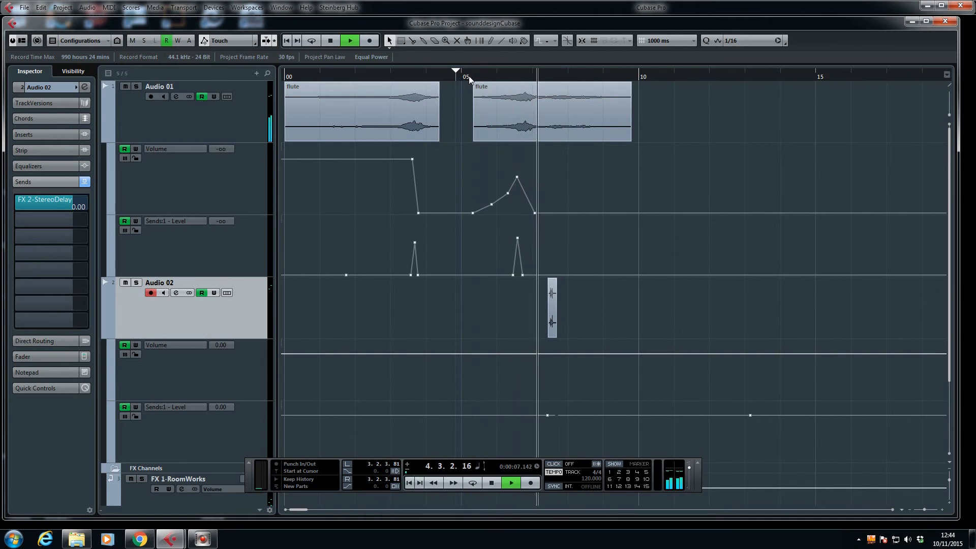
pyautogui.press('space')
# Step: Lower Audio 02's volume automation to about -2.31 at the note's start, sloping to about -8.77 at its end, and play from 5.25 seconds
pyautogui.click(546, 353)
pyautogui.moveTo(547, 354); pyautogui.dragTo(555, 371)
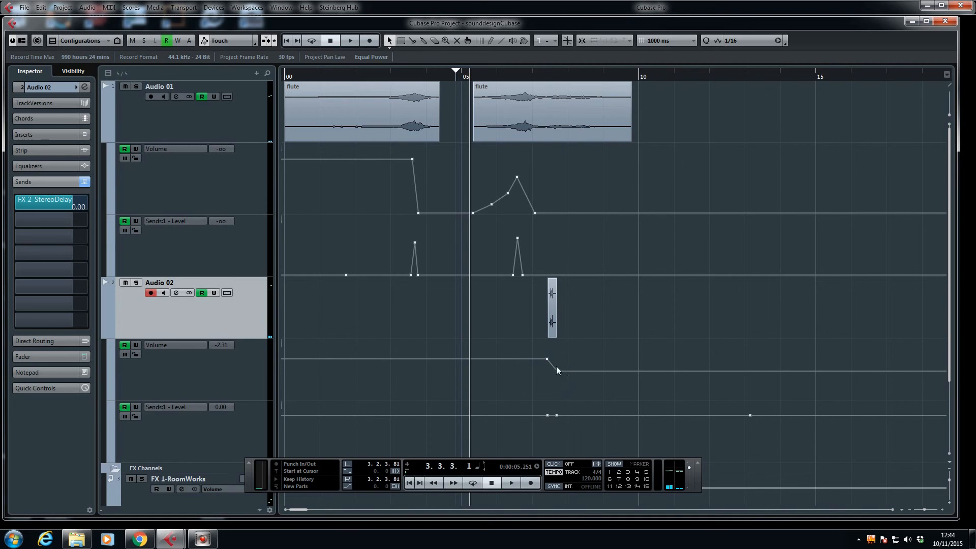
pyautogui.press('space')
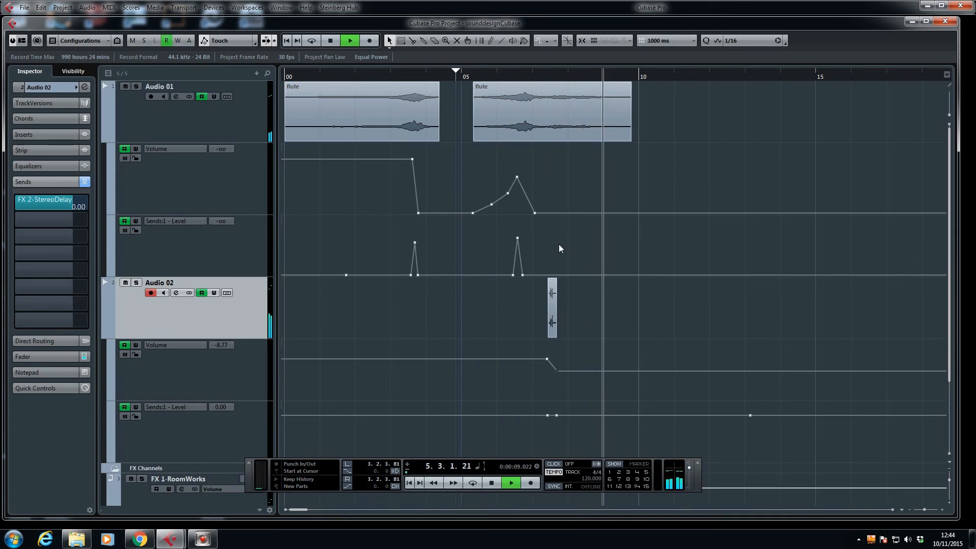
pyautogui.press('space')
# Step: Move the Audio 02 note earlier to about 6.7 seconds, delete the leftover volume automation points around it, and play the passage
pyautogui.moveTo(541, 304); pyautogui.dragTo(526, 304)
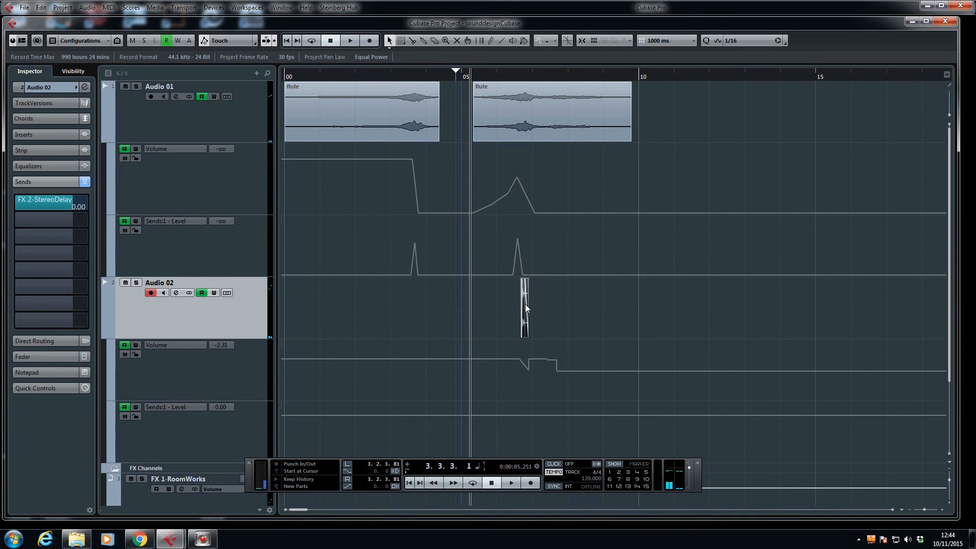
pyautogui.moveTo(565, 380); pyautogui.dragTo(523, 358)
pyautogui.press('Delete')
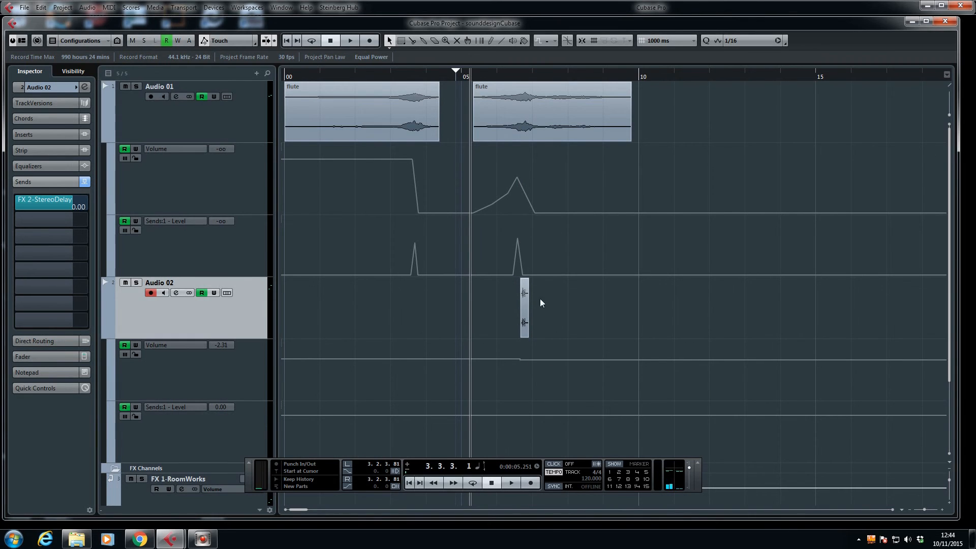
pyautogui.press('space')
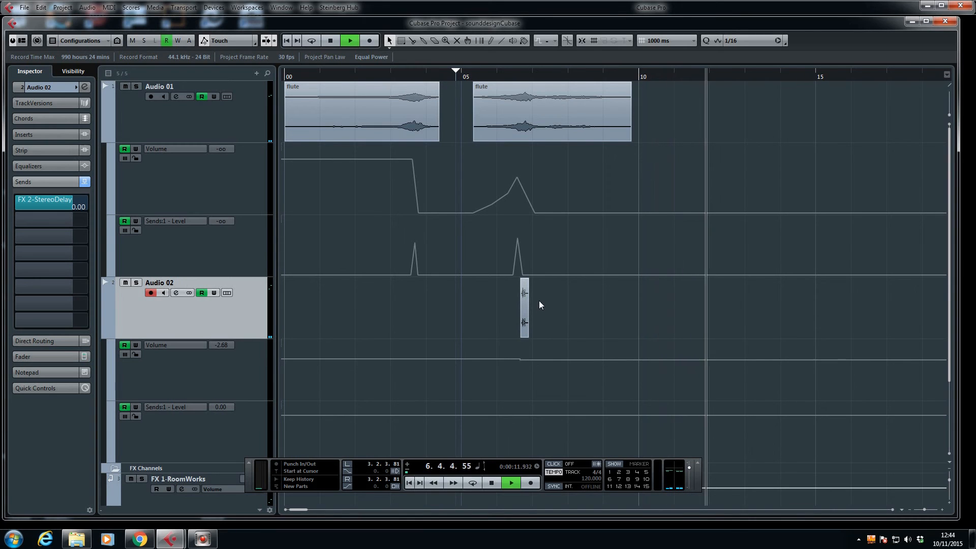
pyautogui.press('space')
# Step: Play the whole piece from the project start to past the last clip's end
pyautogui.press('g')
pyautogui.press('g')
pyautogui.press('g')
pyautogui.press('g')
pyautogui.press('g')
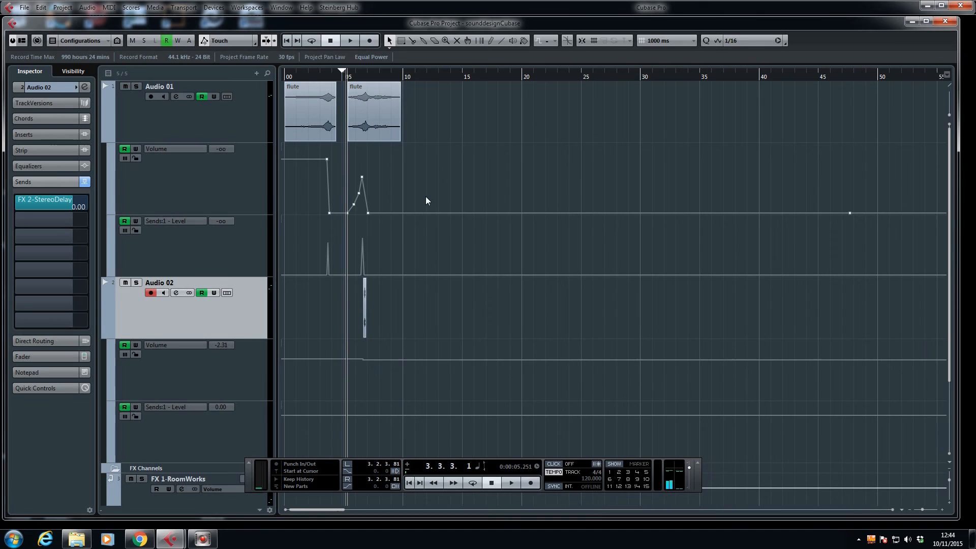
pyautogui.click(287, 40)
pyautogui.press('space')
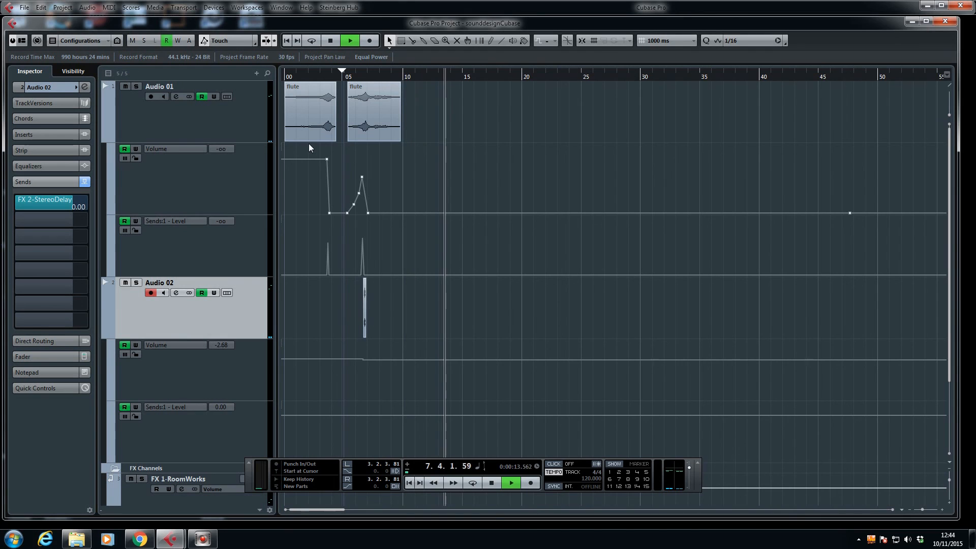
pyautogui.press('space')
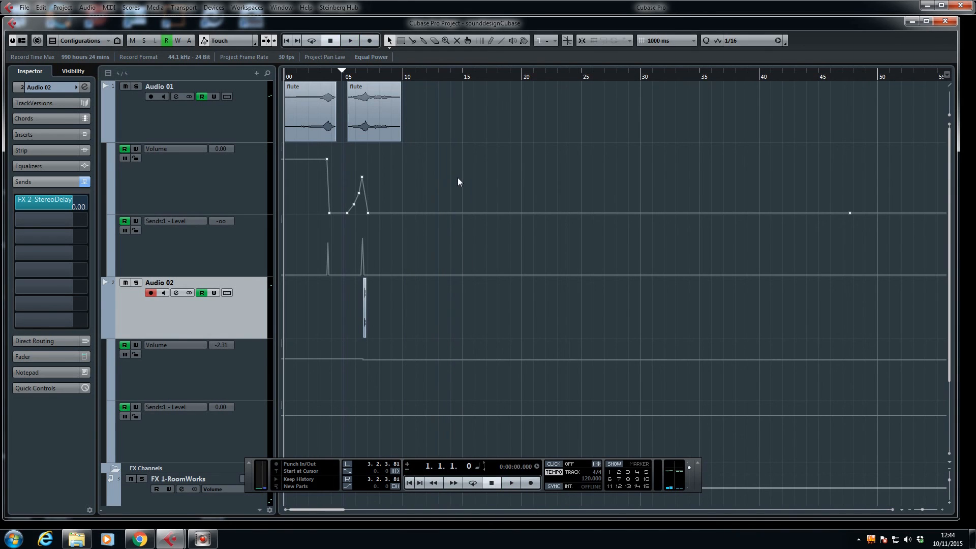